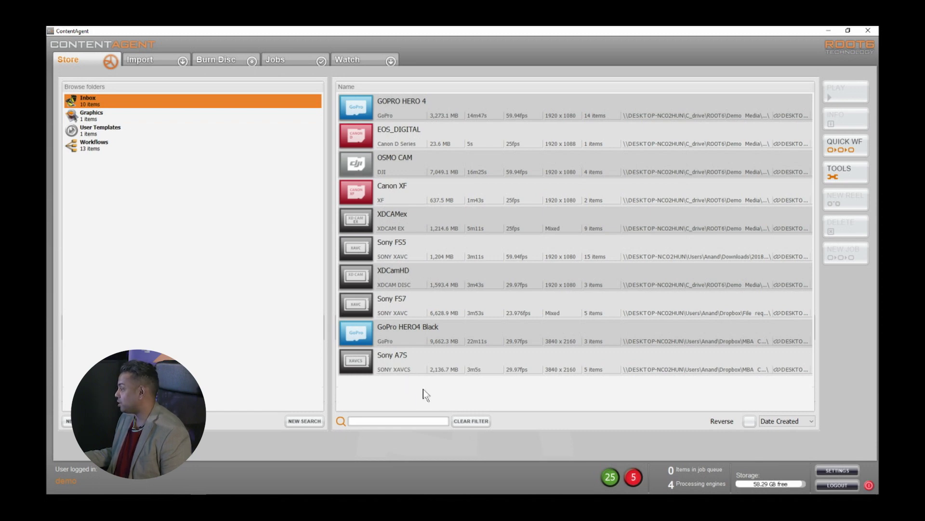
Select the Sony A7S camera card in the Inbox list and go to the Import page.
left_click(405, 364)
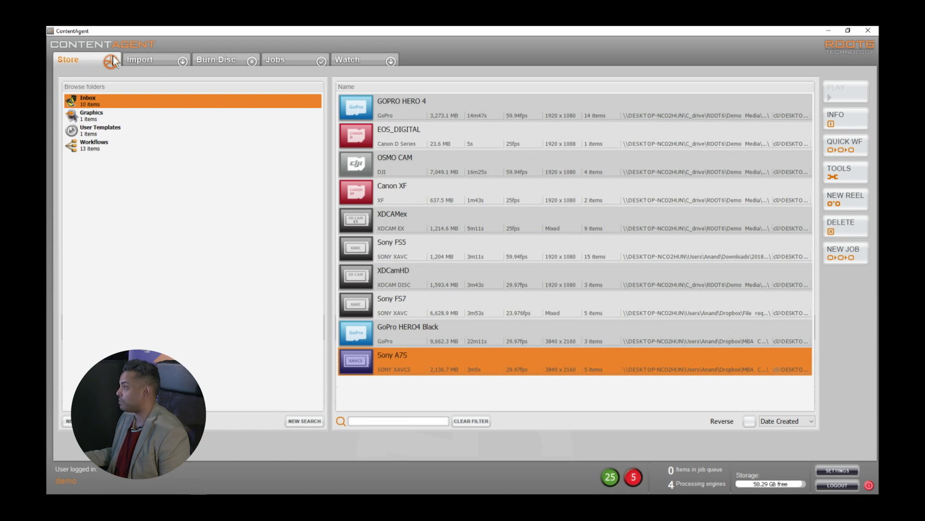
left_click(149, 60)
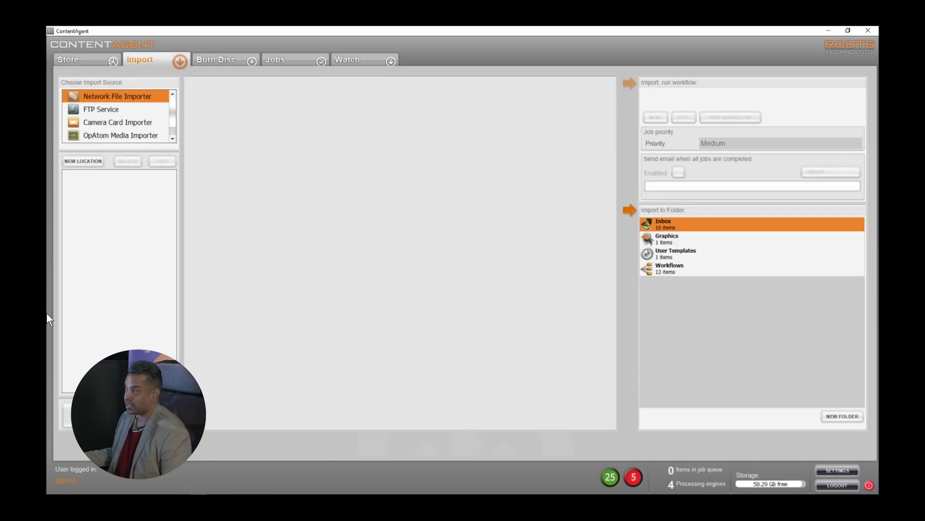
Tour the Burn Disc, Jobs and Watch pages, moving the JobAgent node, then select XDCamHD in Store.
left_click(228, 60)
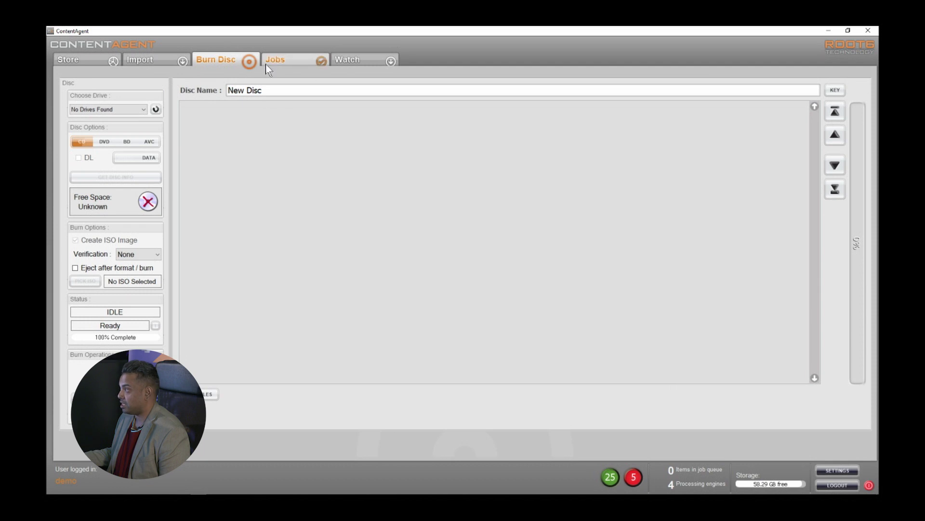
left_click(289, 58)
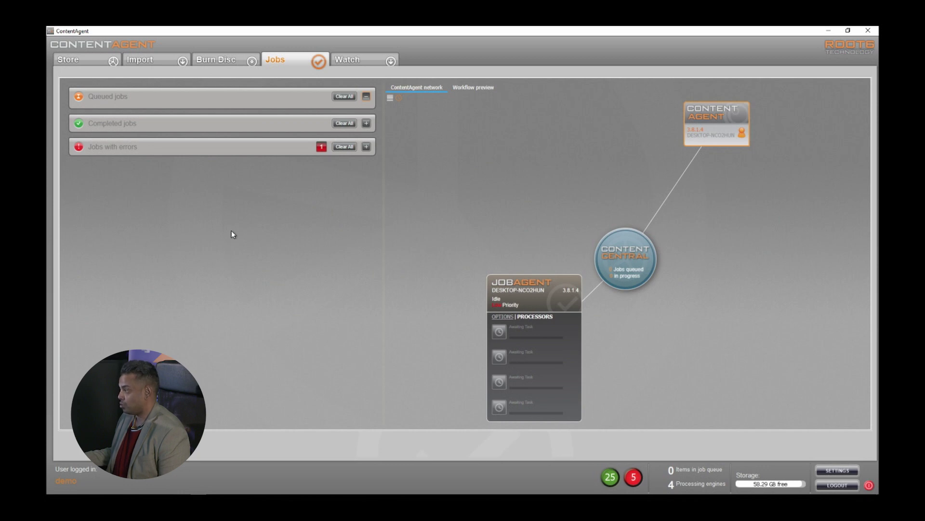
left_click_drag(523, 290, 444, 196)
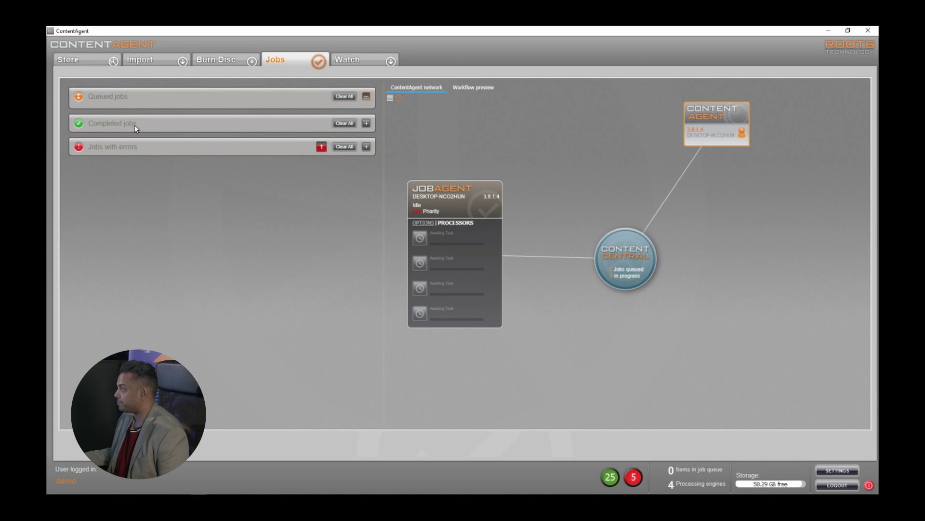
left_click(352, 60)
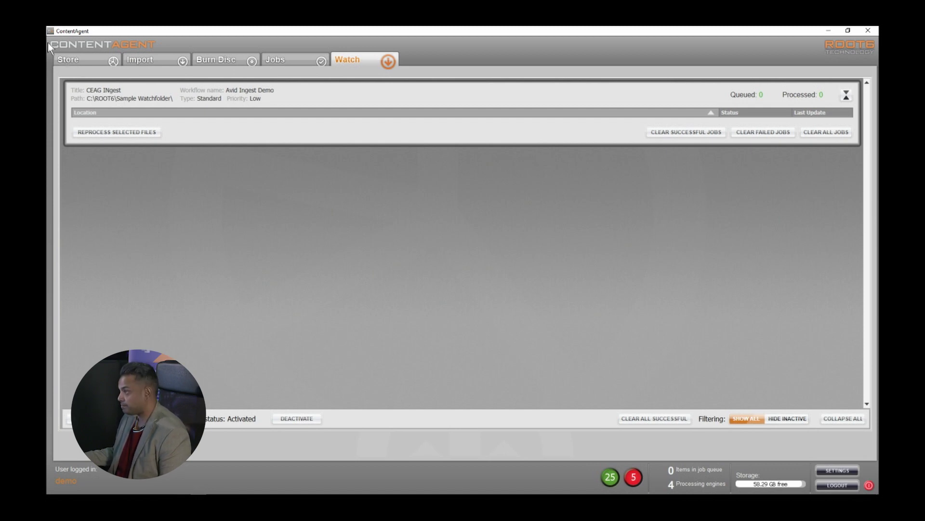
left_click(86, 56)
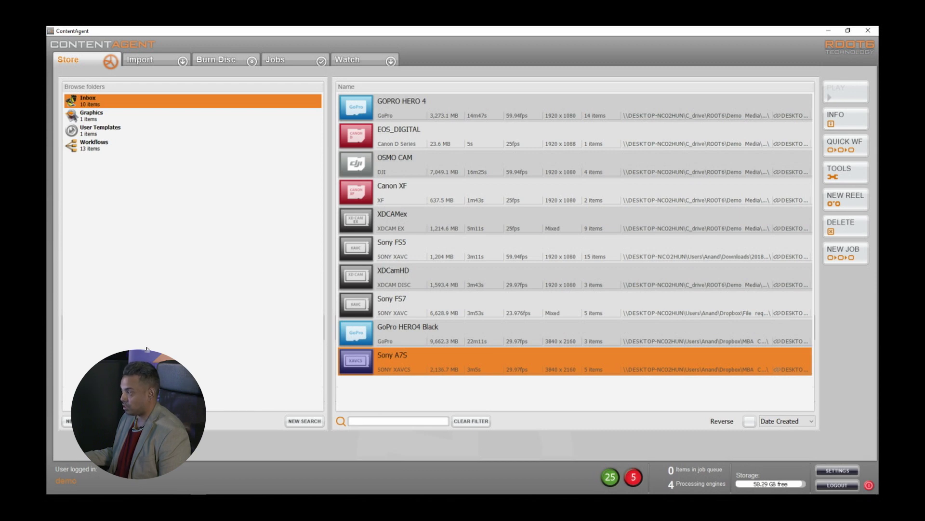
left_click(536, 270)
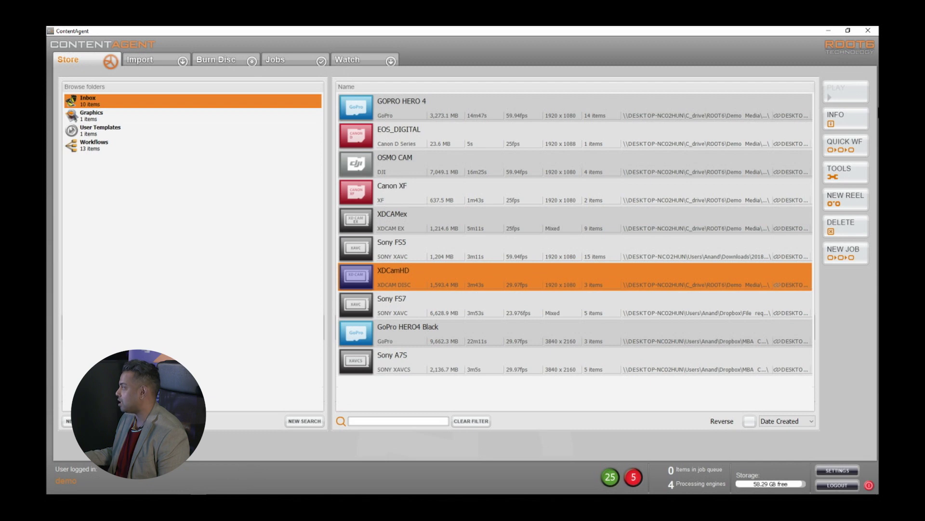
left_click(840, 119)
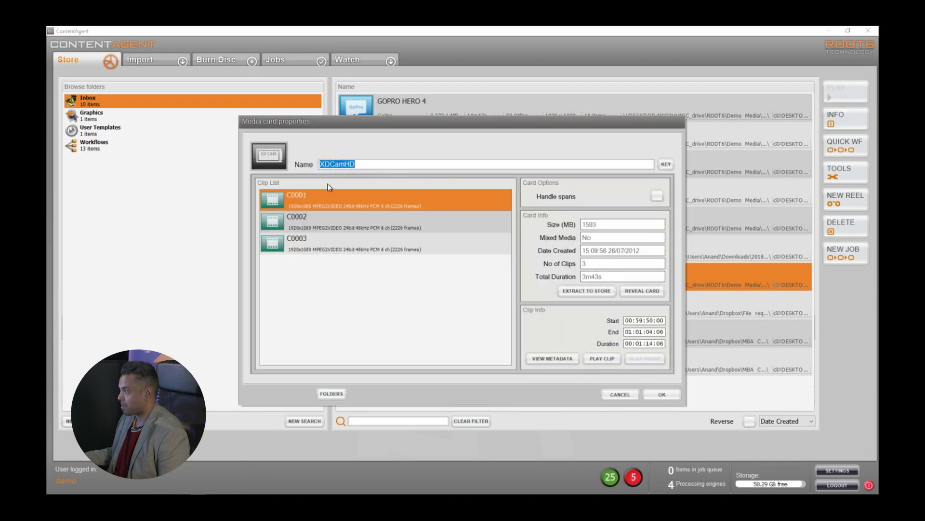
left_click(329, 245)
left_click(328, 226)
left_click(337, 199)
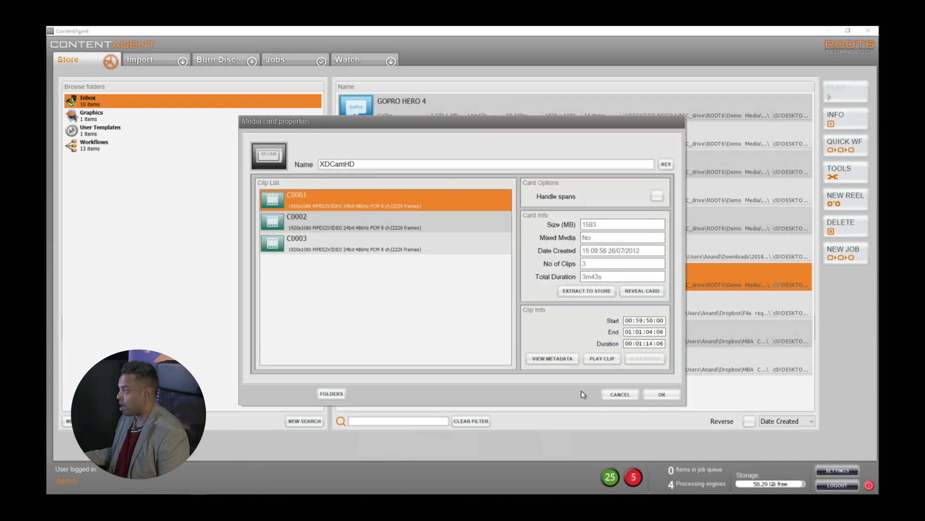
left_click(530, 358)
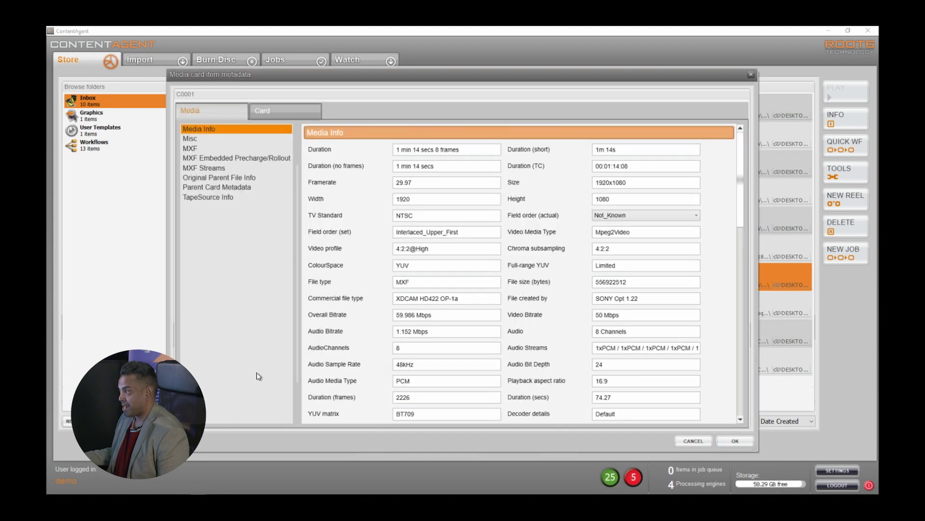
scroll(439, 329, "down", 2)
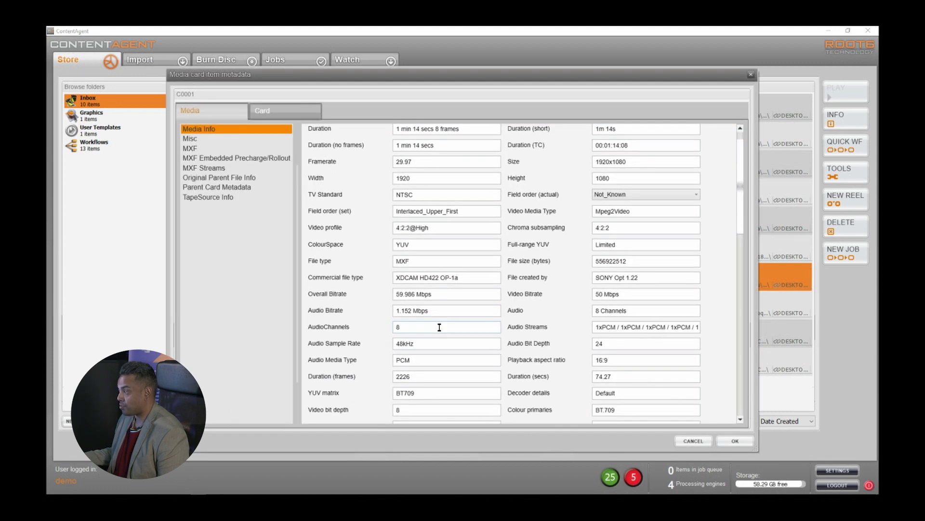
scroll(440, 330, "down", 20)
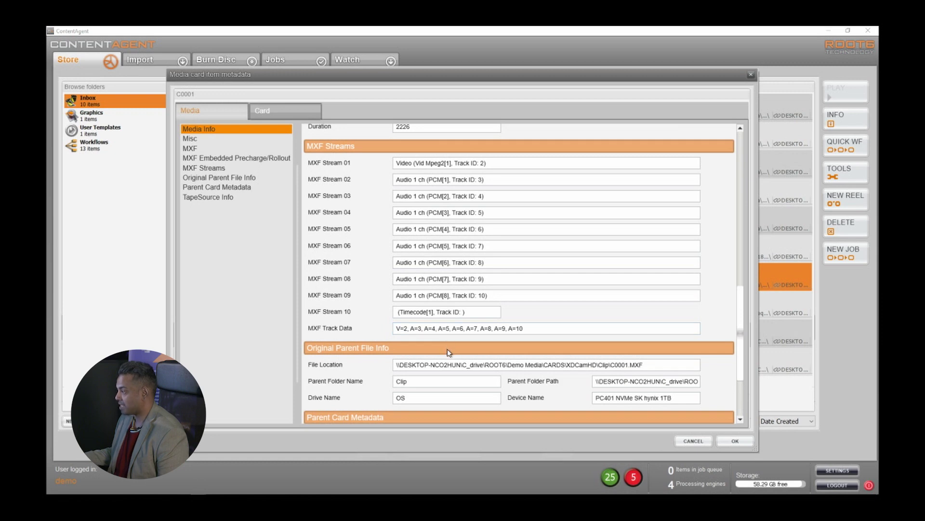
scroll(448, 354, "up", 20)
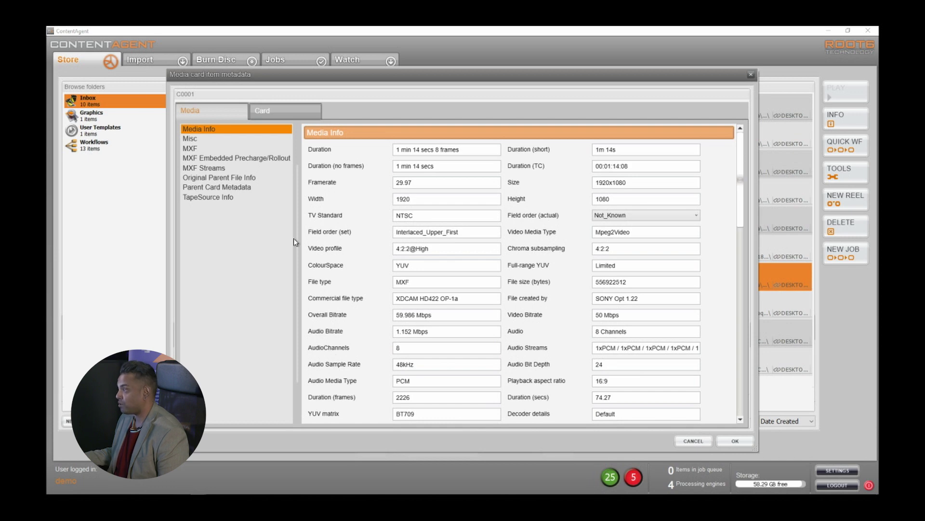
left_click(284, 116)
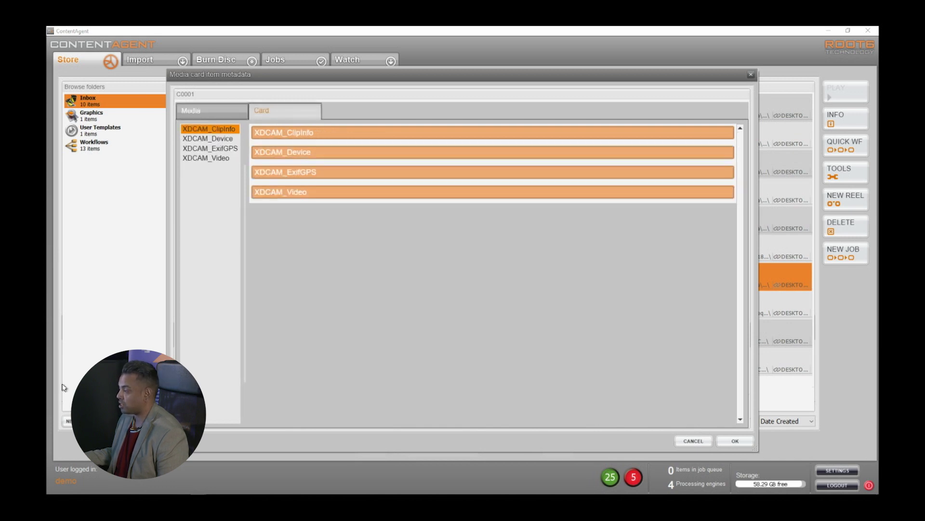
left_click(210, 116)
left_click(693, 441)
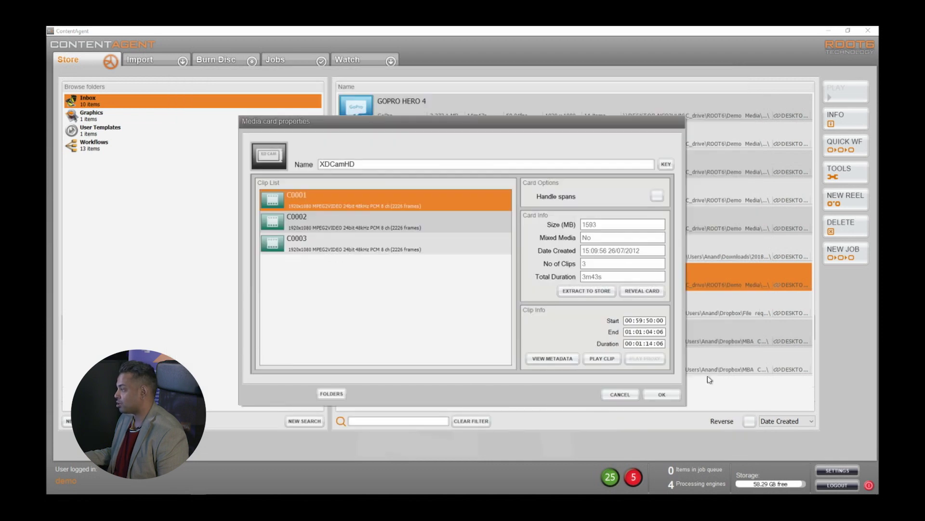
left_click(631, 397)
Check the GoPro HERO4 Black camera info metadata for clip GOPR9623, then close its properties.
left_click(542, 330)
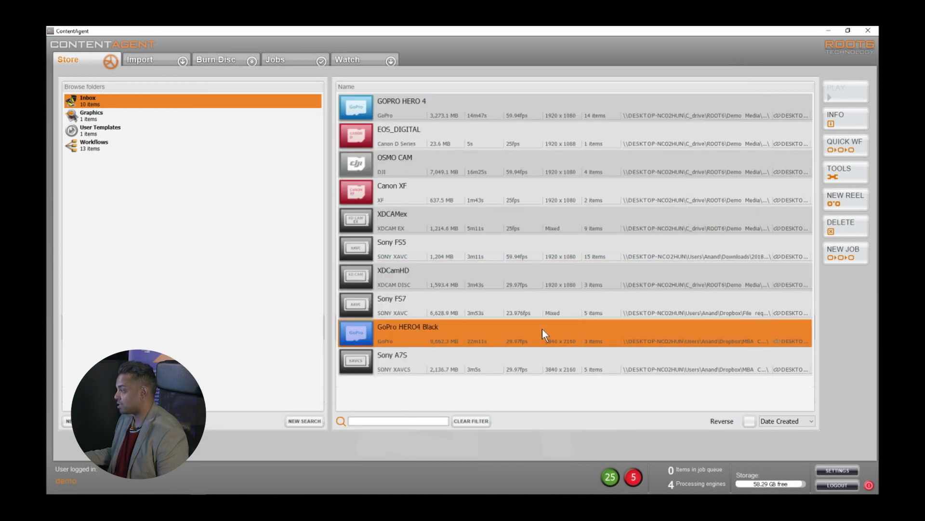
left_click(853, 119)
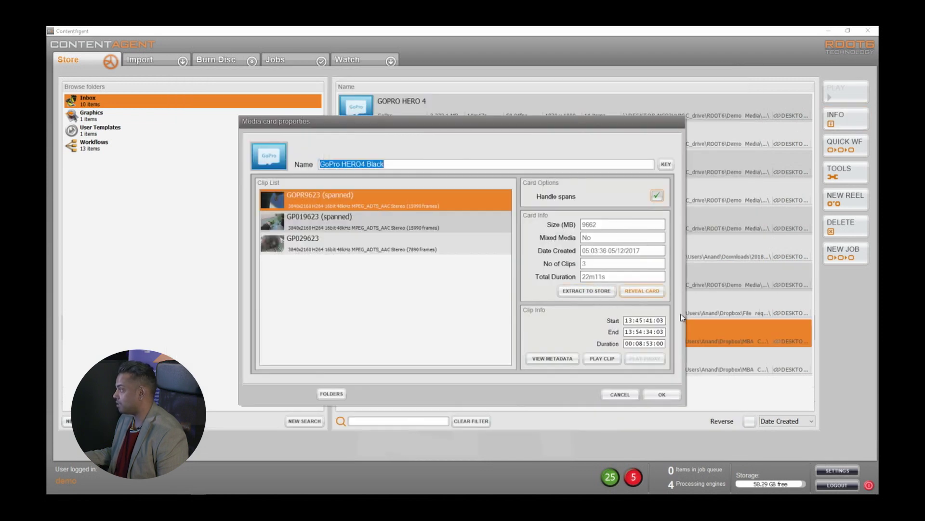
left_click(550, 357)
left_click(294, 111)
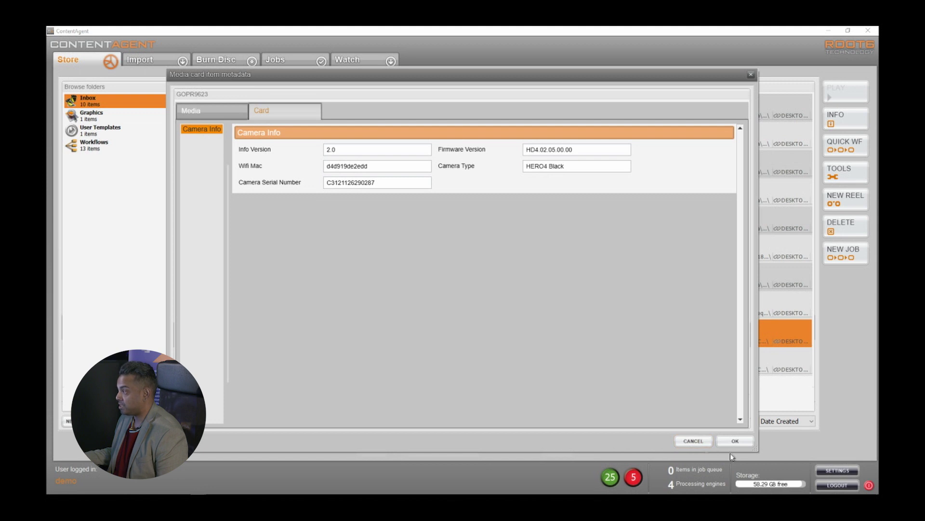
left_click(689, 440)
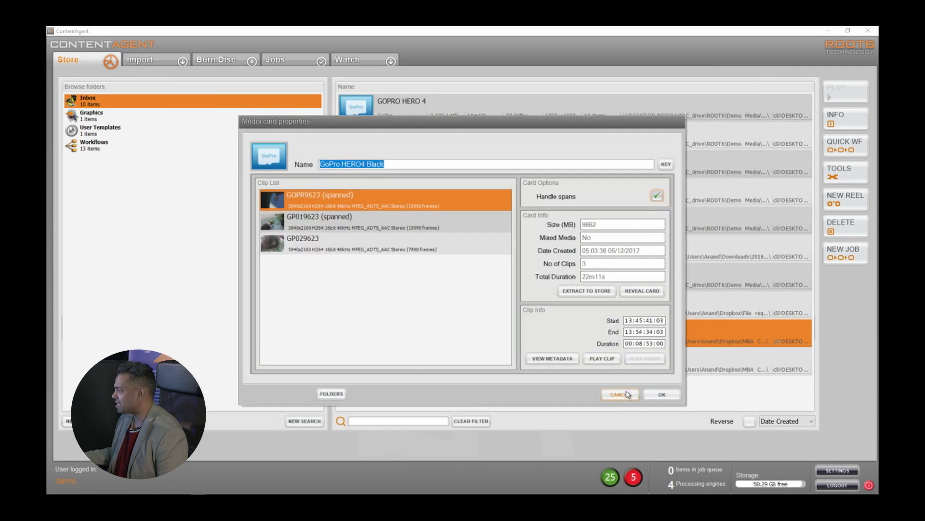
left_click(621, 395)
Select the XDCamHD card and bring up its properties.
left_click(453, 296)
left_click(475, 285)
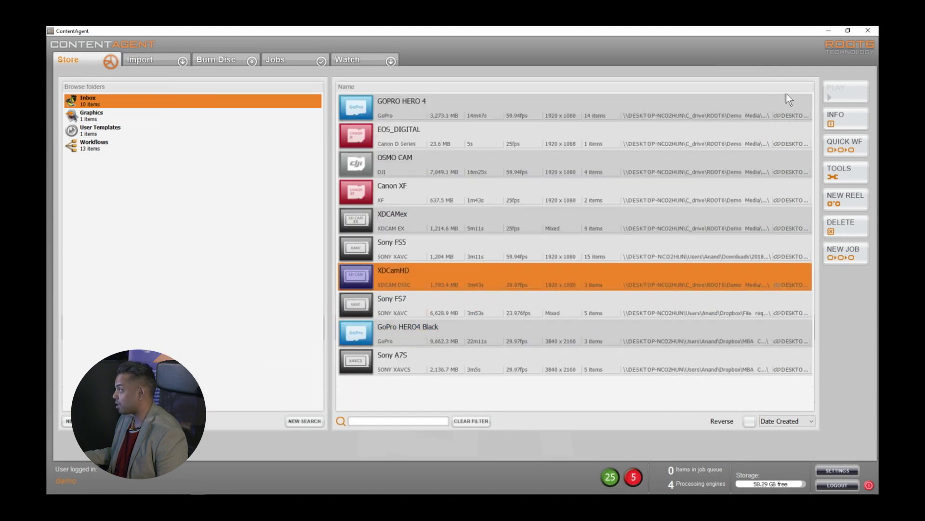
left_click(850, 127)
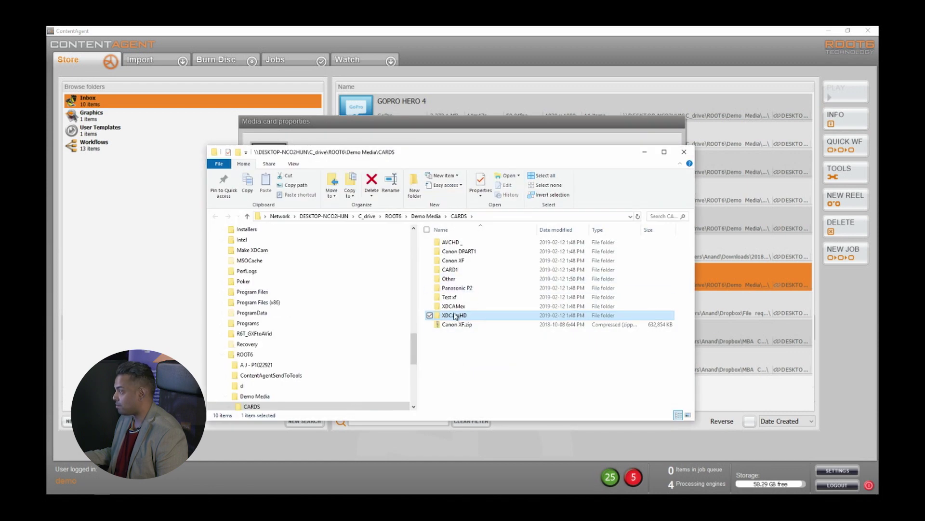
Open the XDCamHD folder to view its Clip and Component subfolders, then close Explorer.
double_click(453, 315)
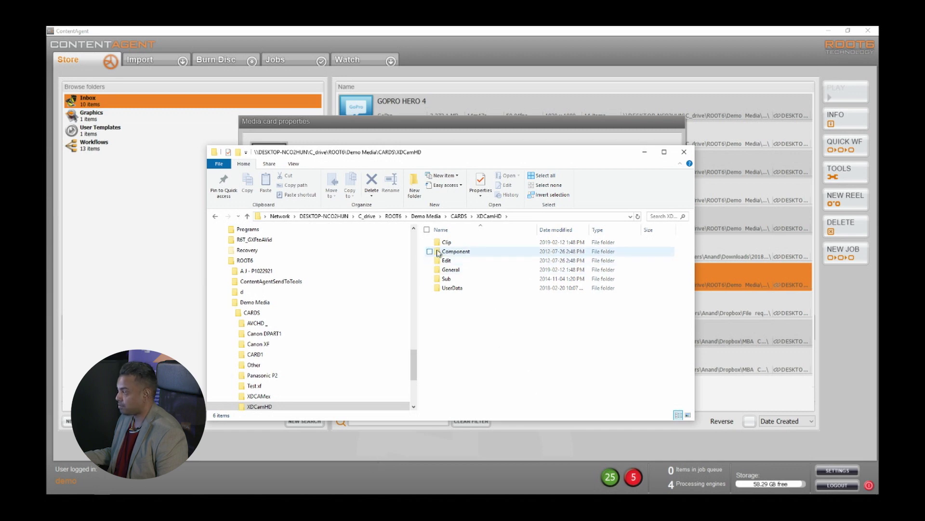
left_click(685, 153)
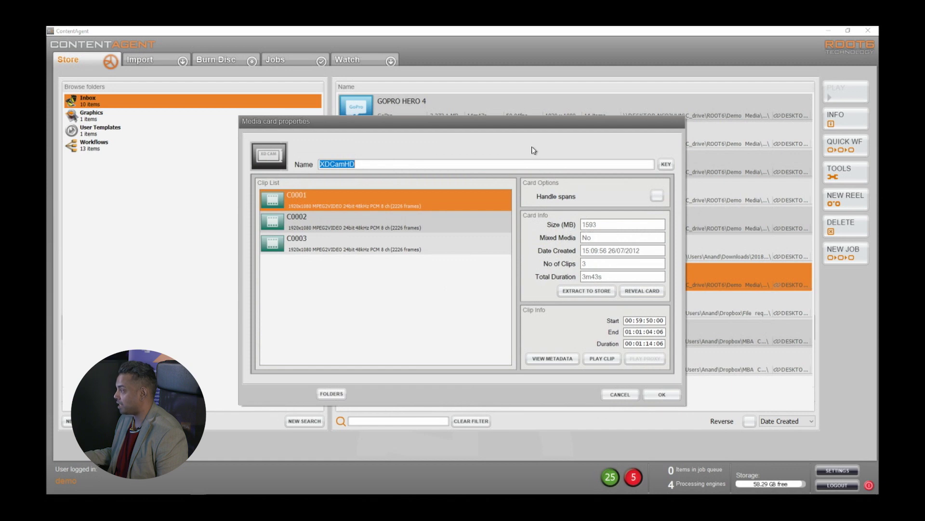
Close the XDCamHD properties and select Avid Ingest (non interplay) in the Workflows folder.
left_click(624, 393)
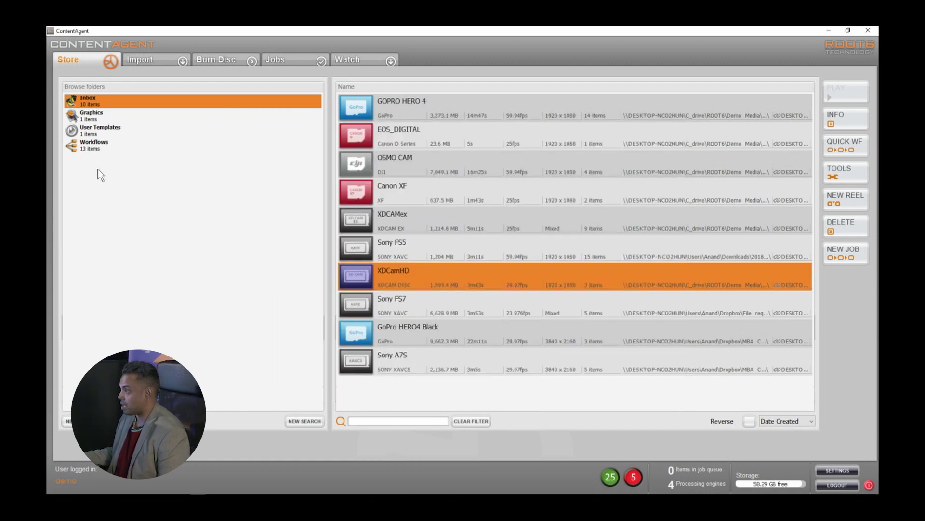
left_click(99, 147)
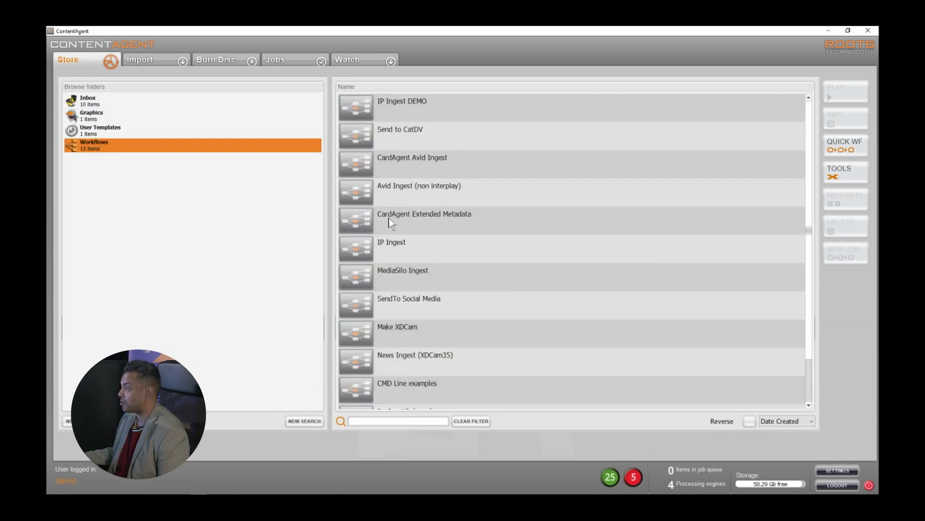
left_click_drag(811, 129, 812, 349)
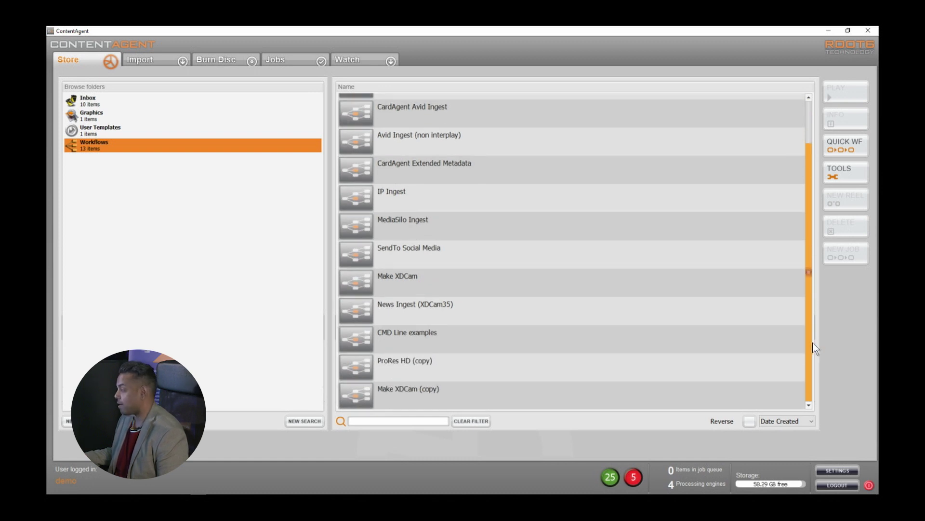
scroll(811, 321, "up", 2)
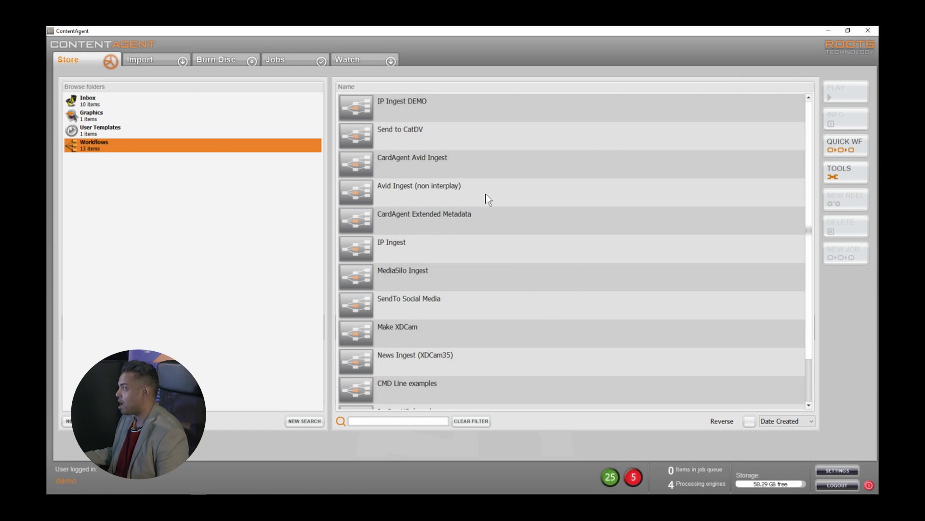
left_click(441, 193)
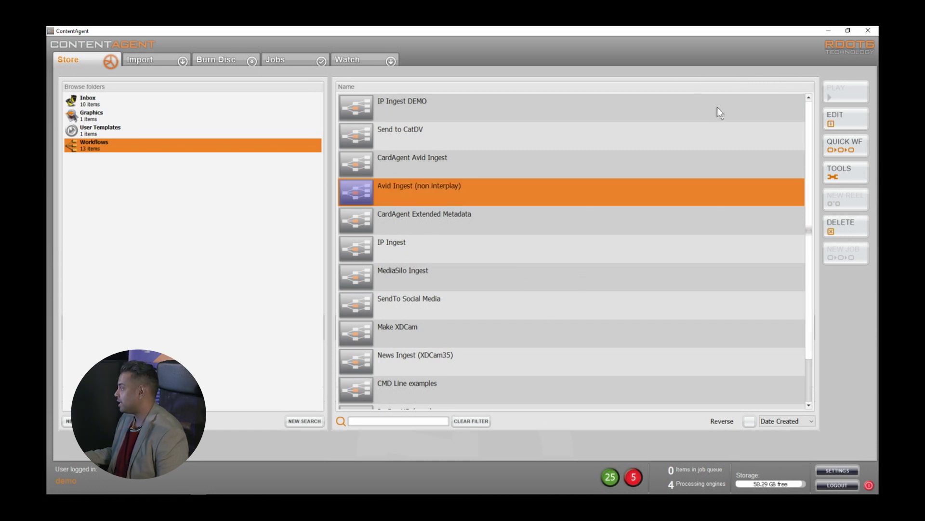
Open the workflow in the editor and inspect the Metadata Extract and Platinum nodes.
left_click(839, 117)
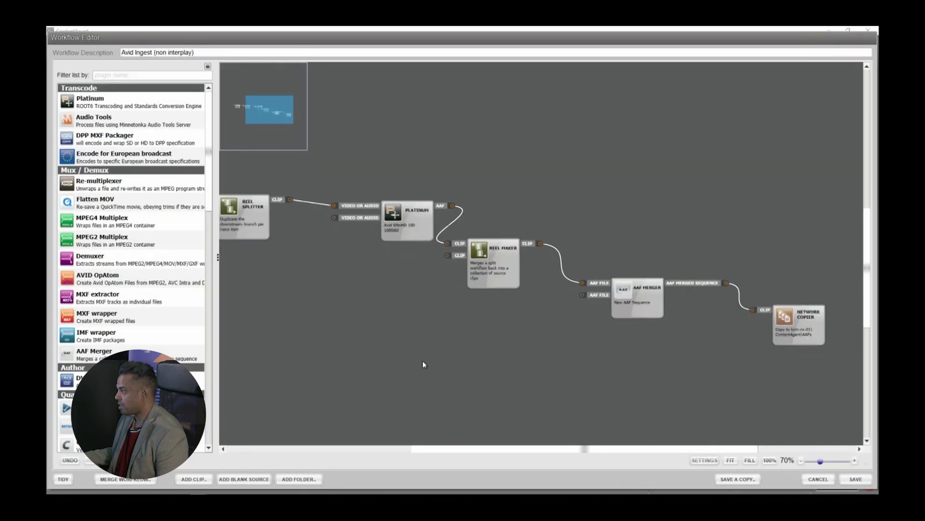
scroll(315, 322, "up", 5)
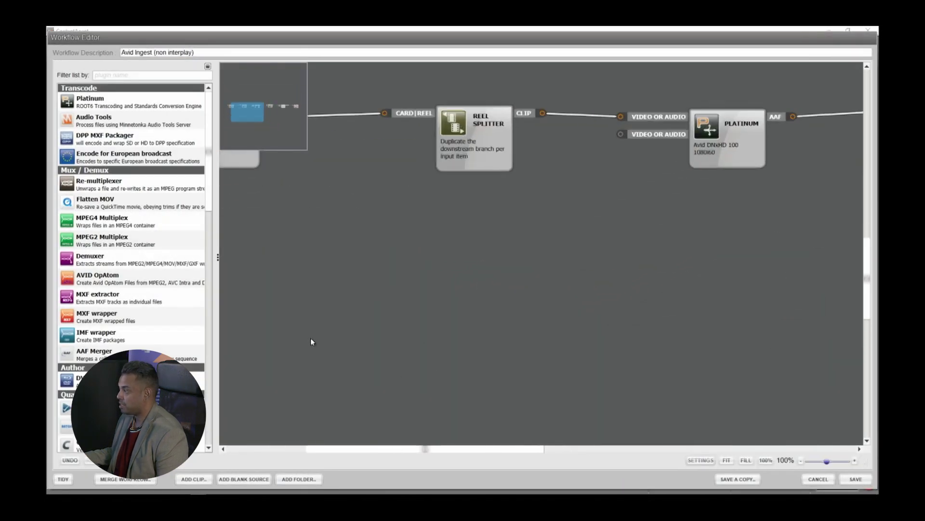
scroll(455, 365, "left", 3)
left_click(256, 302)
scroll(709, 357, "right", 6)
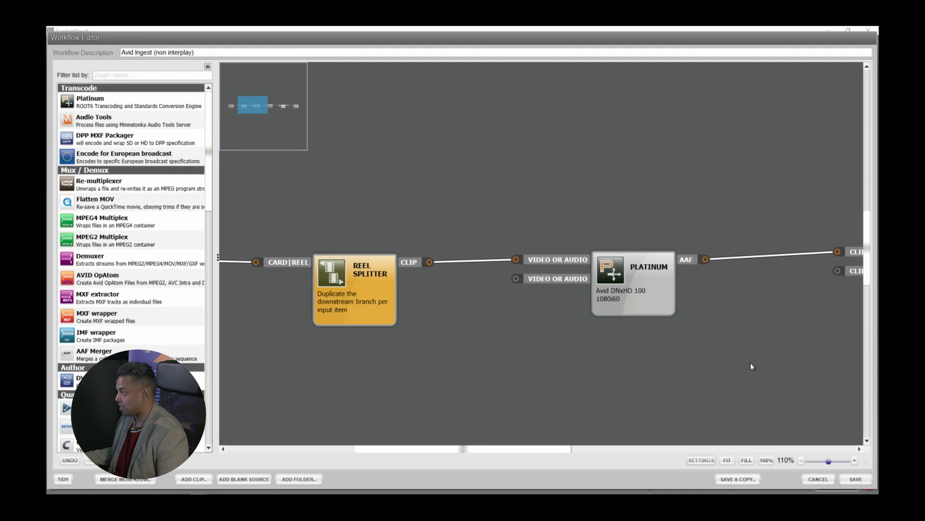
scroll(747, 368, "right", 8)
left_click(419, 299)
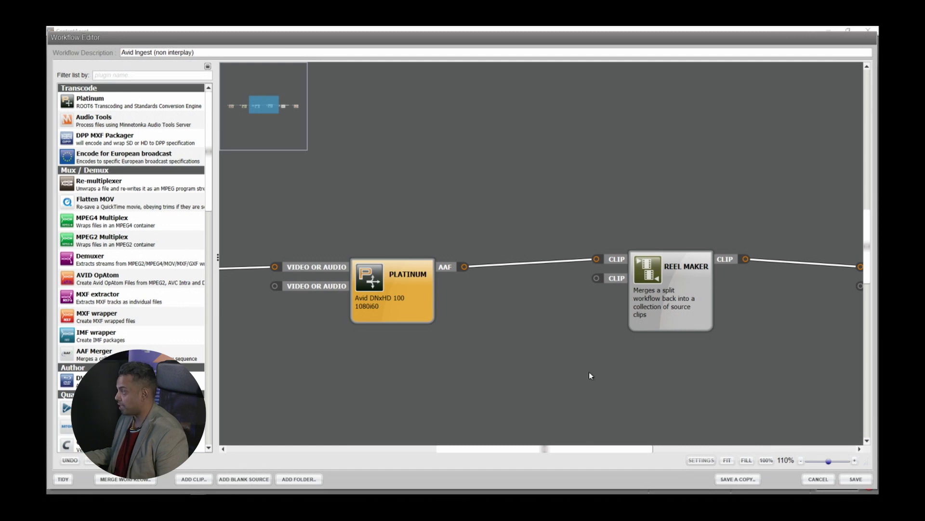
Nudge the AAF Merger and Network Copier nodes and open the Platinum node's template.
scroll(745, 350, "right", 10)
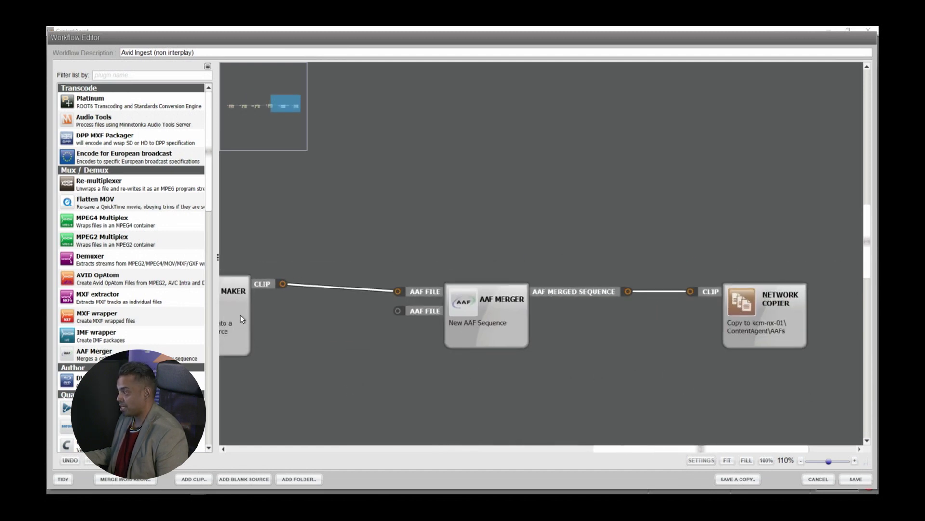
left_click_drag(493, 332, 488, 332)
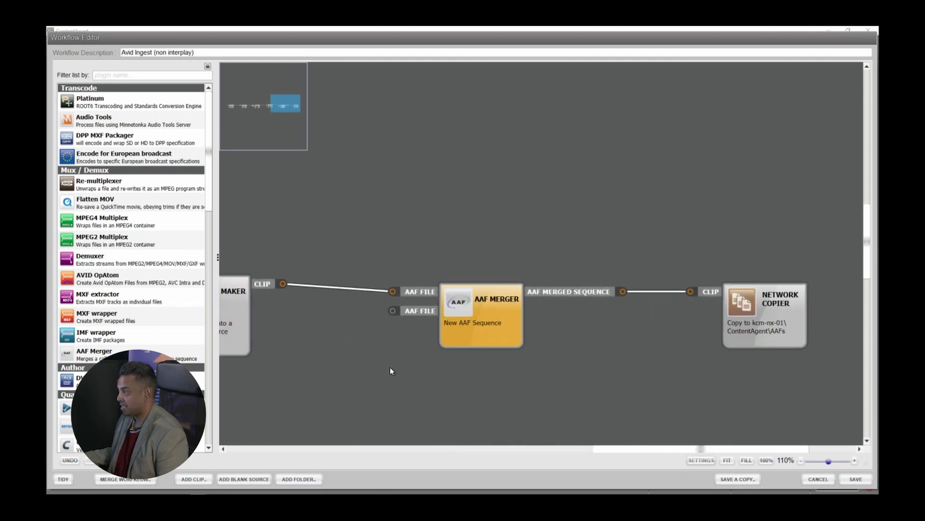
left_click_drag(759, 326, 751, 332)
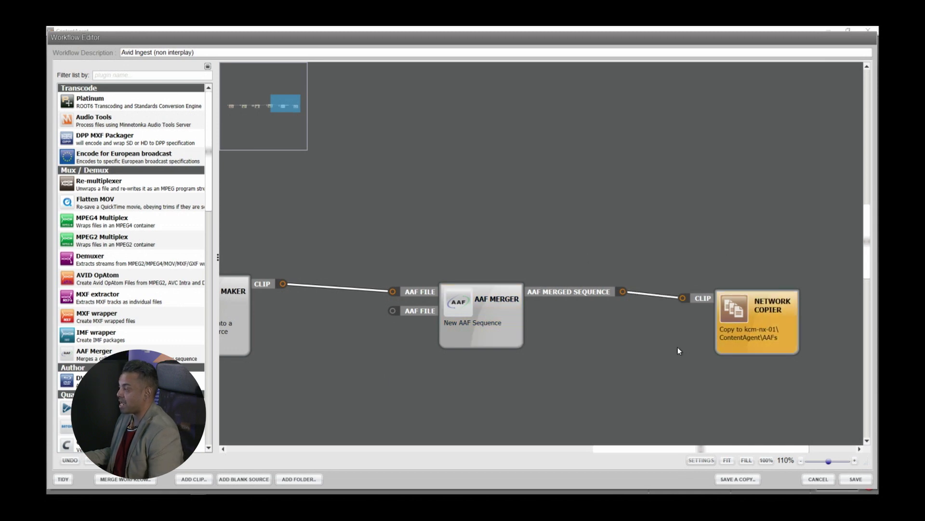
scroll(349, 373, "down", 4)
scroll(455, 340, "left", 5)
scroll(578, 366, "right", 3)
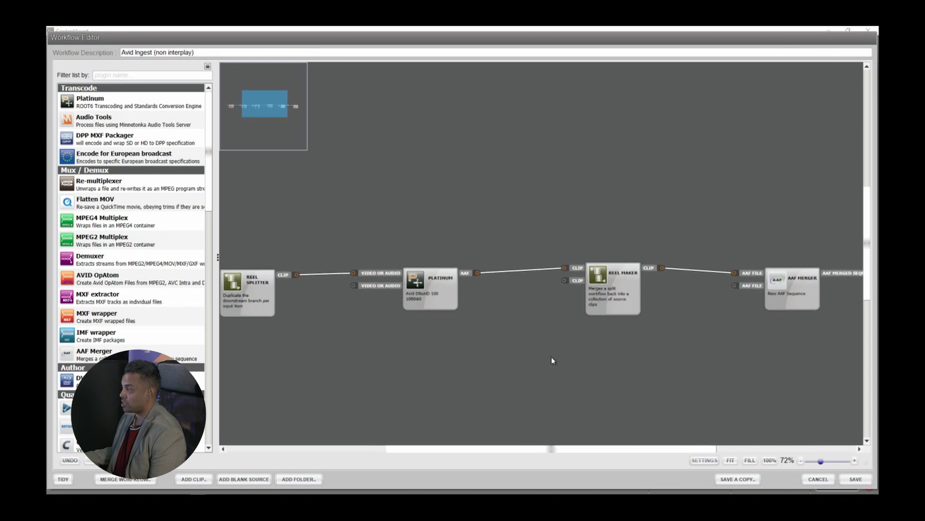
double_click(424, 284)
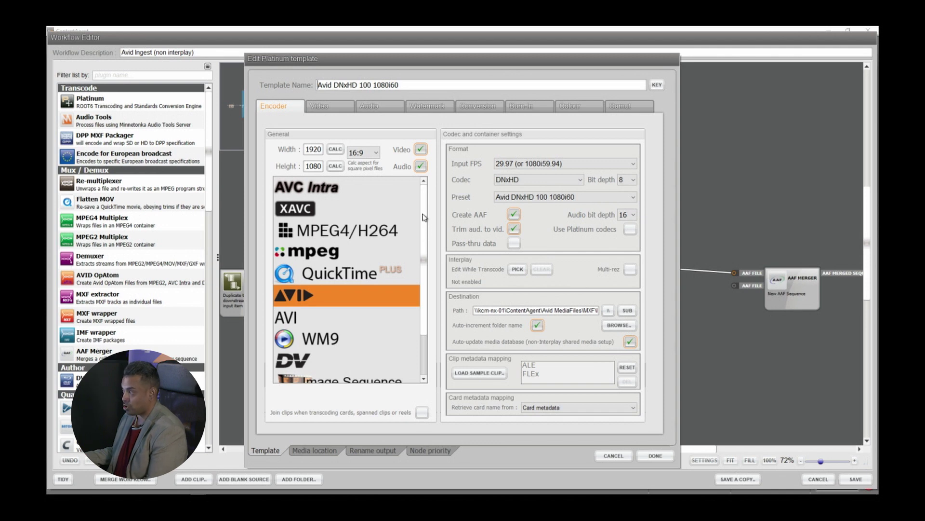
Preview the HEVC h.265, M-JPEG2000 and Image Sequence output formats.
scroll(424, 217, "down", 5)
scroll(403, 191, "up", 5)
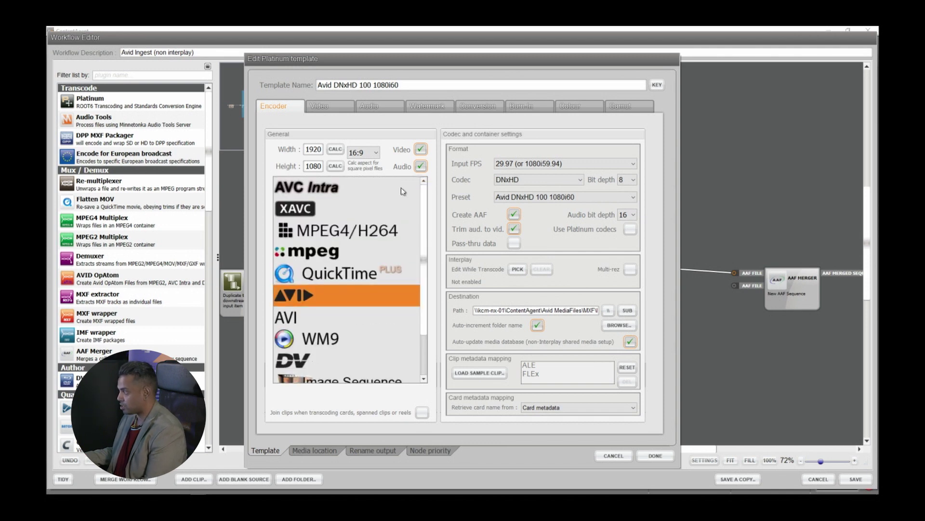
scroll(424, 207, "down", 3)
left_click(346, 371)
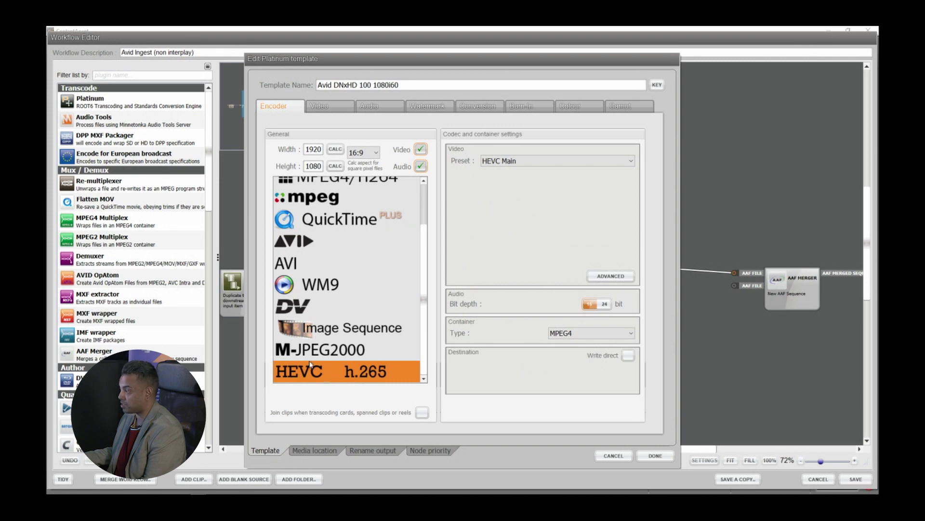
left_click(337, 349)
left_click(343, 330)
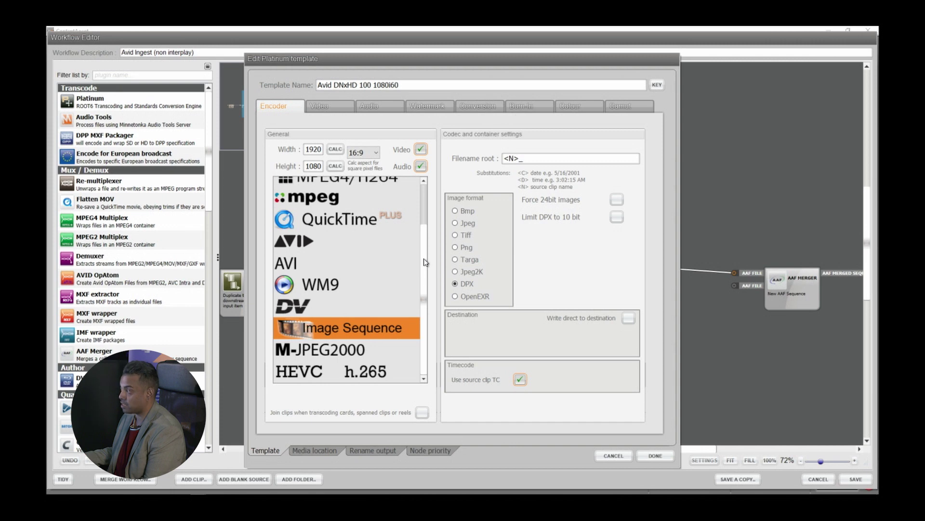
Check QuickTime's ProRes presets, leaving ProRes422 HQ, then switch back to AVID output.
scroll(398, 251, "up", 1)
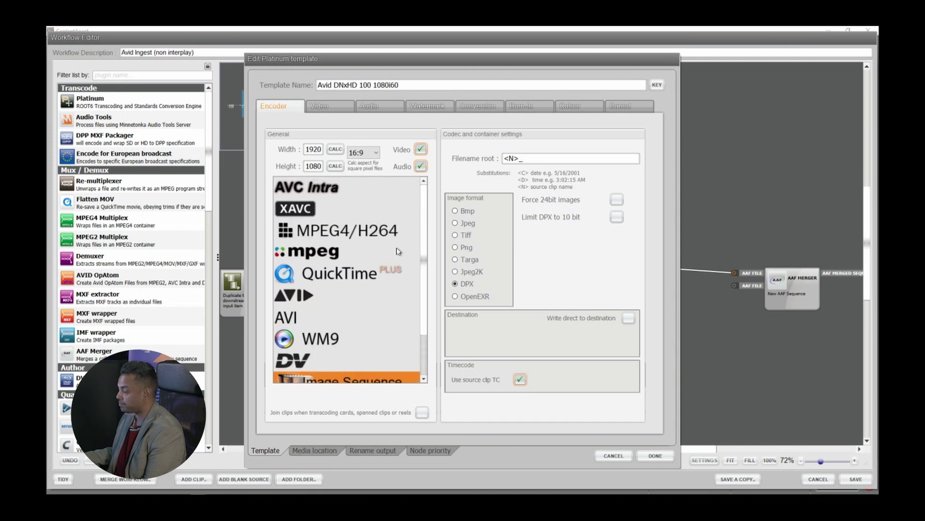
left_click(355, 281)
left_click(540, 208)
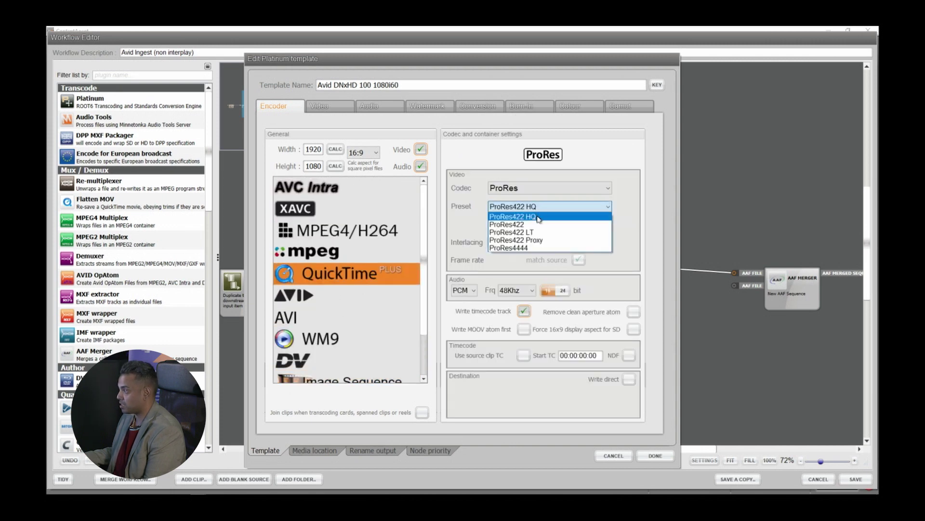
left_click(318, 306)
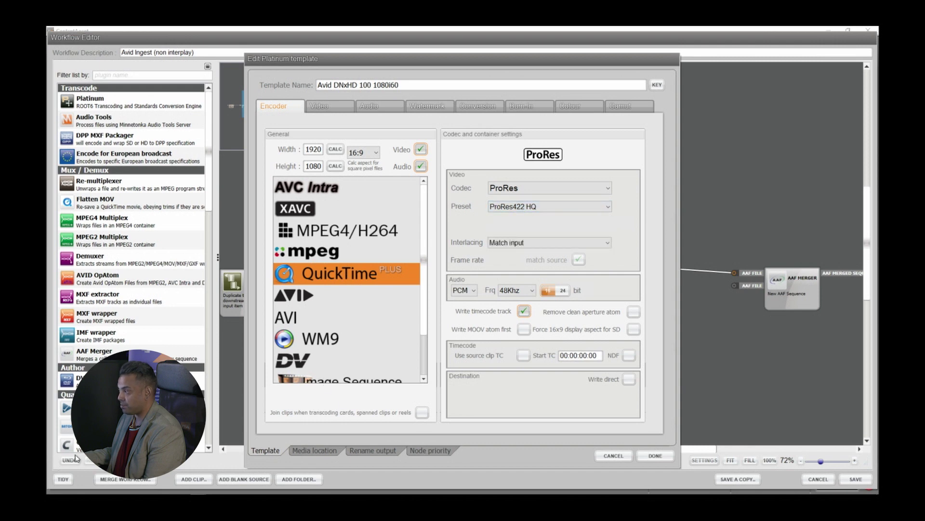
left_click(302, 304)
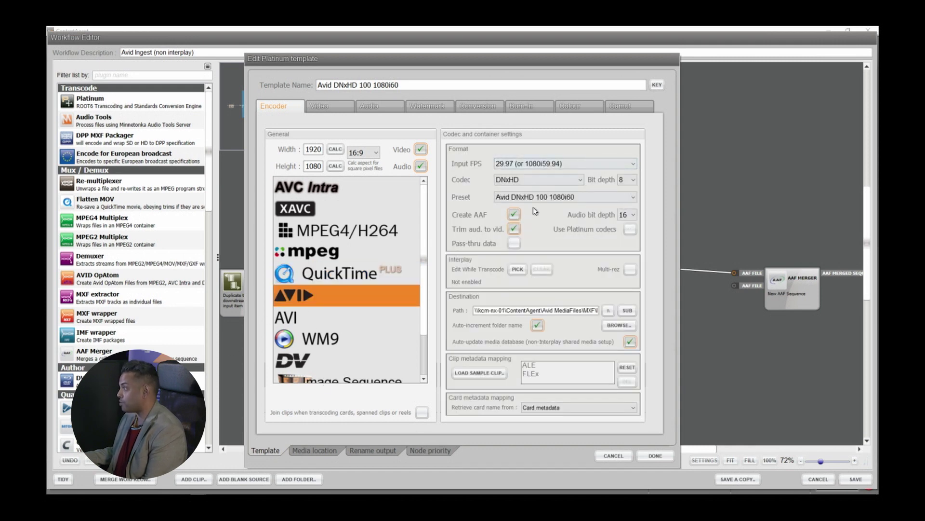
Change the Platinum template's codec from DNxHD to DNxHR.
left_click(539, 183)
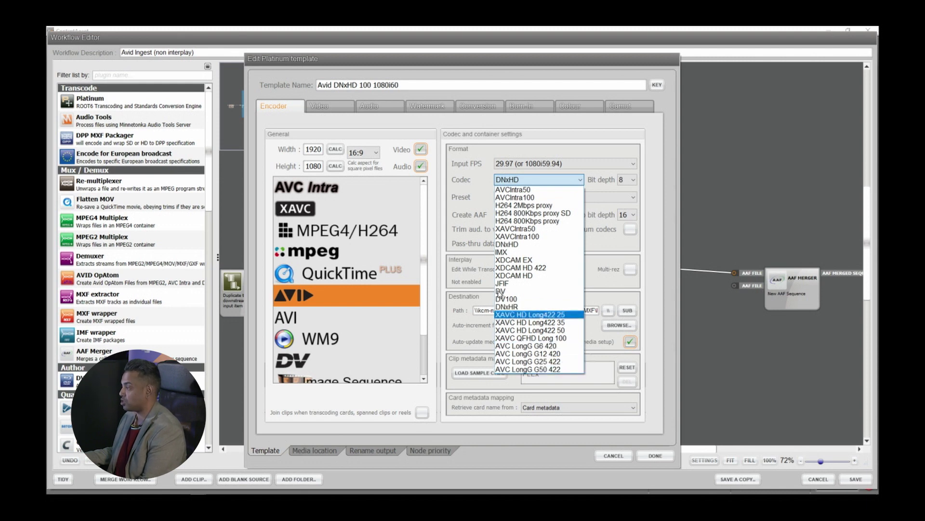
left_click(499, 307)
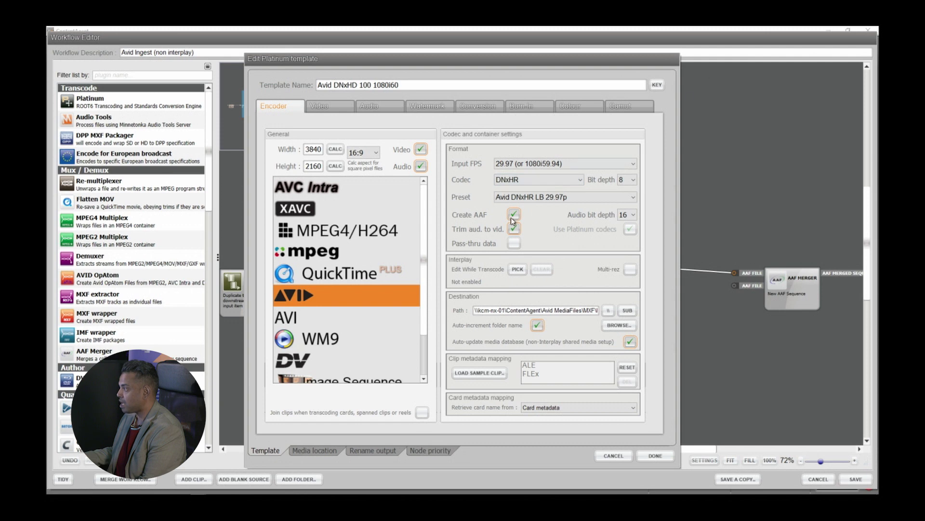
left_click(506, 179)
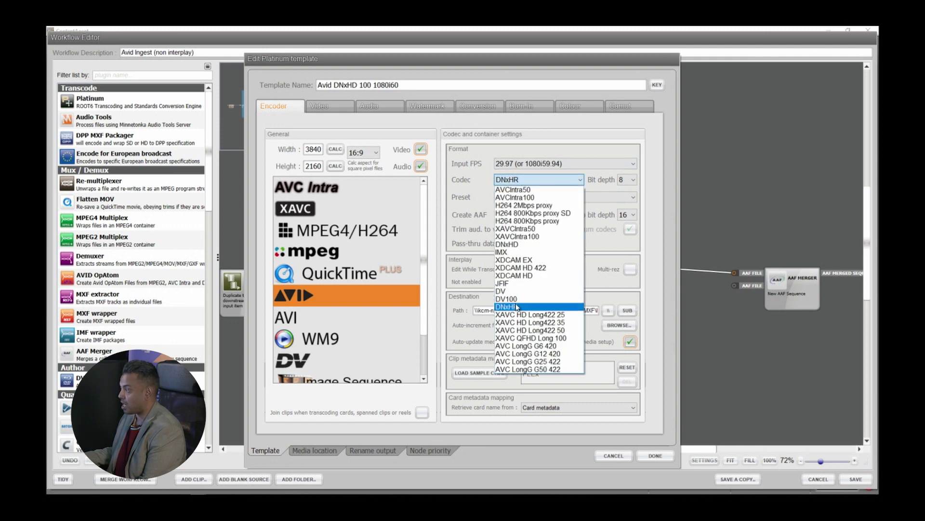
left_click(516, 307)
Keep 29.97 frame rate and 8-bit depth, leave Multi-rez off, and select the destination path.
left_click(559, 164)
left_click(531, 200)
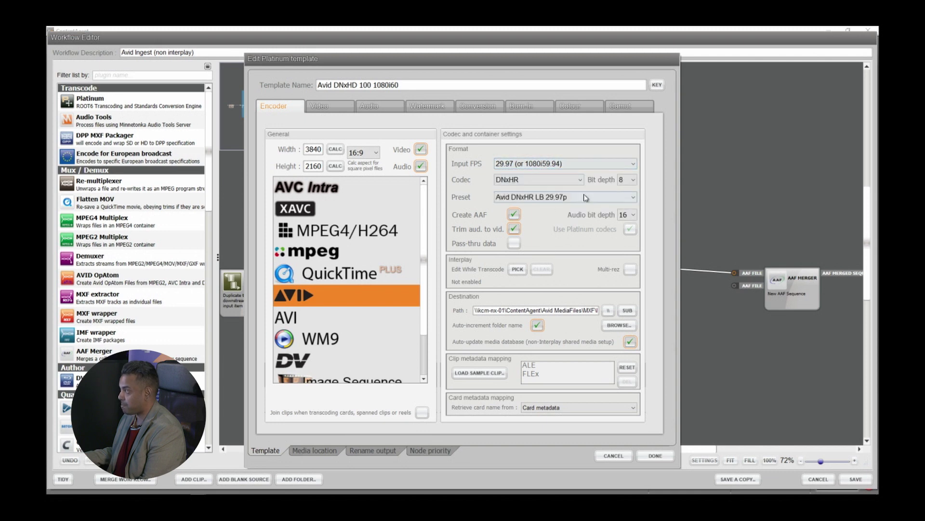
left_click(633, 180)
left_click(626, 189)
left_click(631, 271)
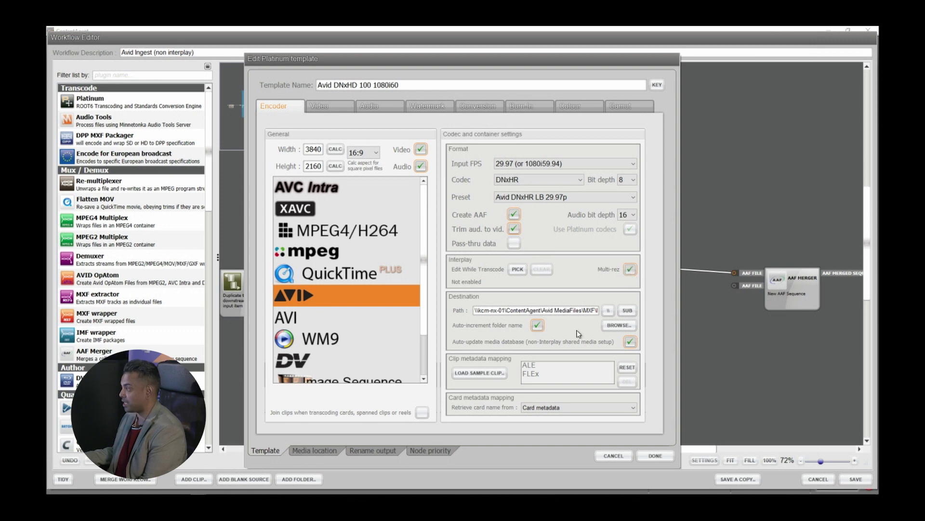
left_click(630, 269)
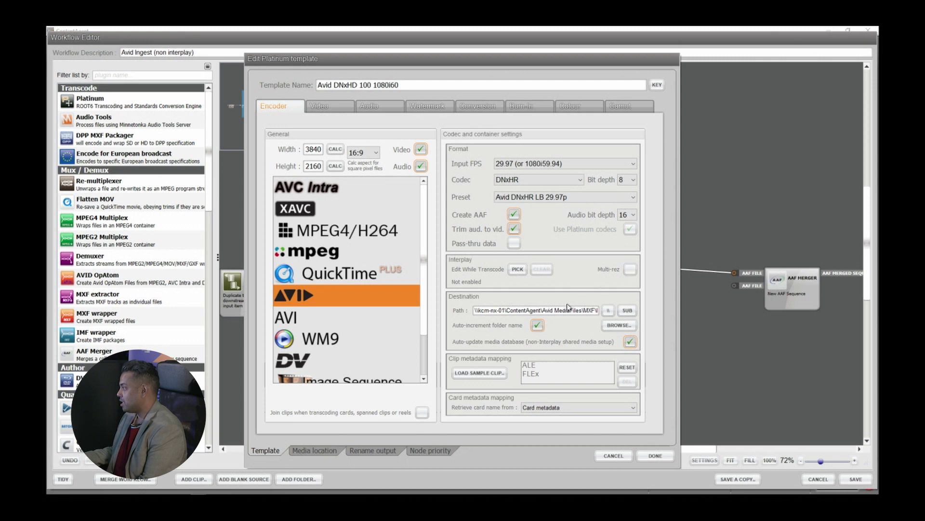
triple_click(476, 312)
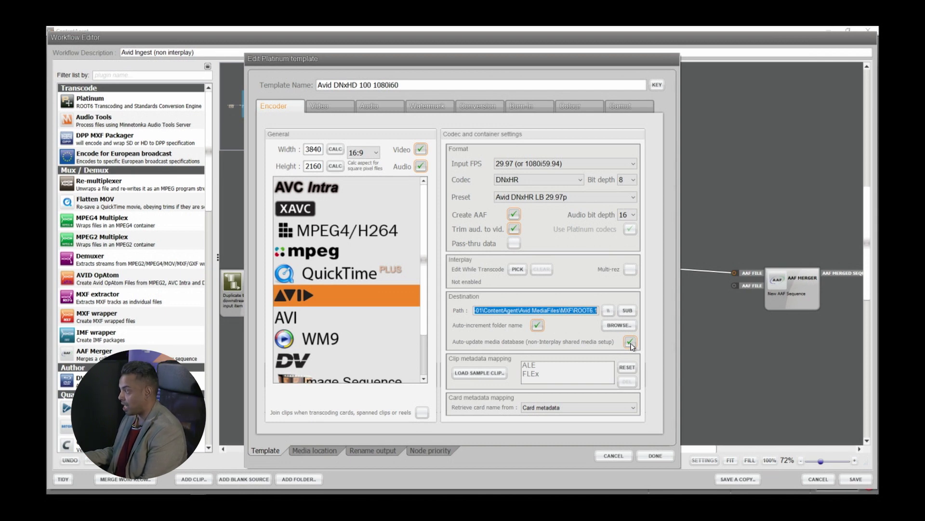
Select the whole destination path, then view the template's deinterlacing, scaling, cropping and padding settings.
left_click(491, 311)
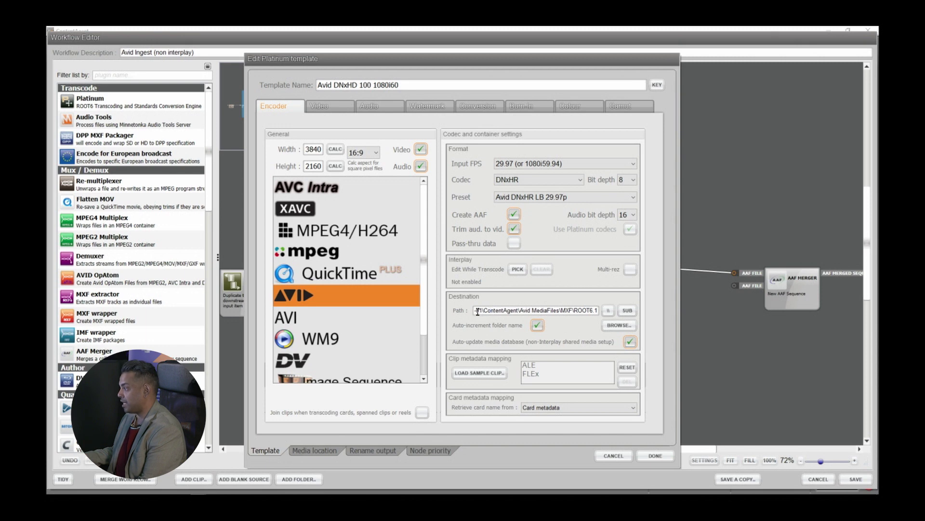
key("ctrl+a")
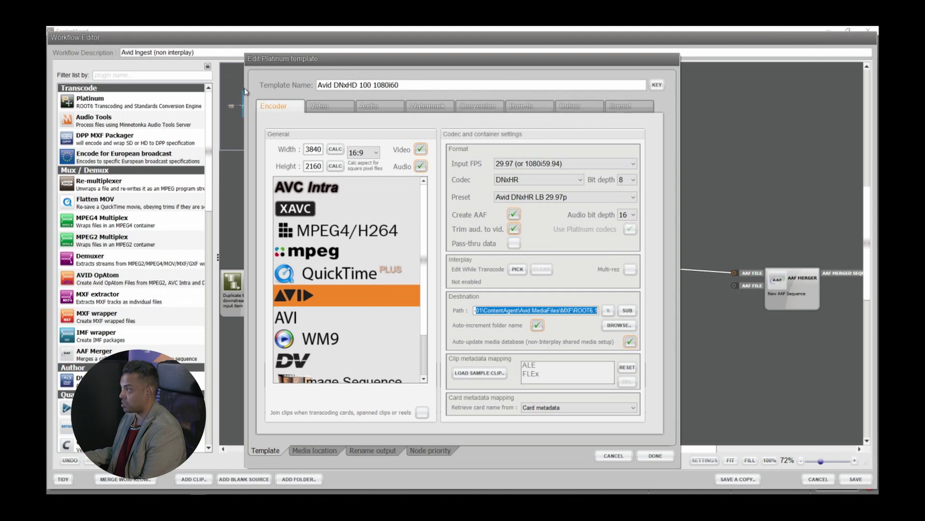
left_click(341, 104)
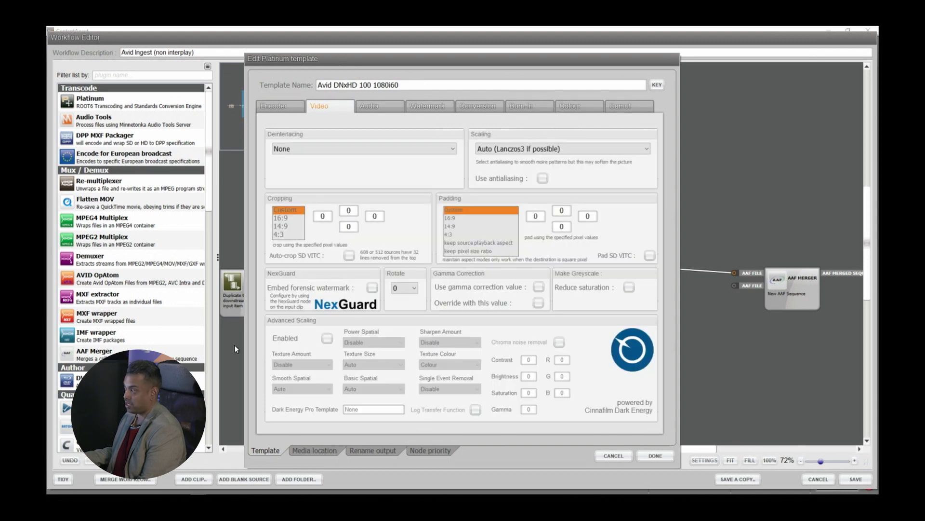
Adjust the audio input count and disable audio track patching.
left_click(369, 109)
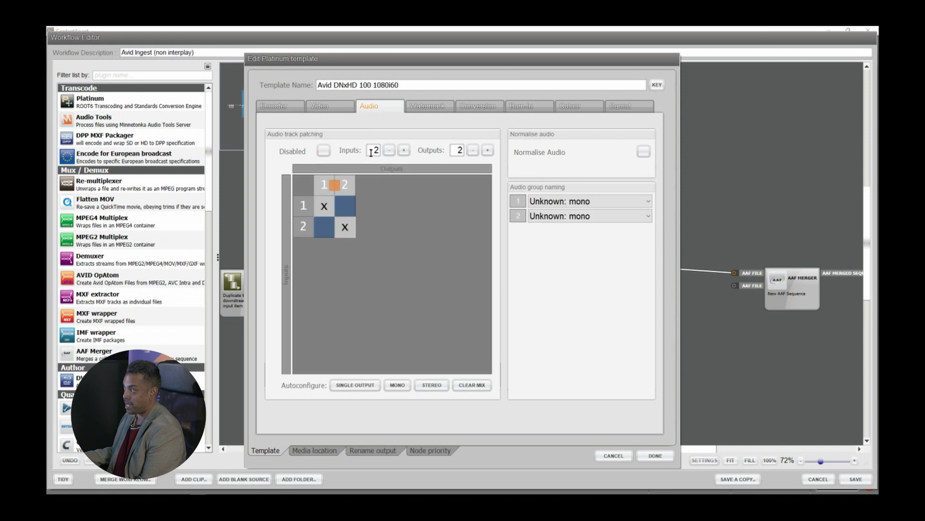
left_click(404, 150)
left_click(404, 150)
left_click(404, 150)
left_click(403, 150)
left_click(404, 150)
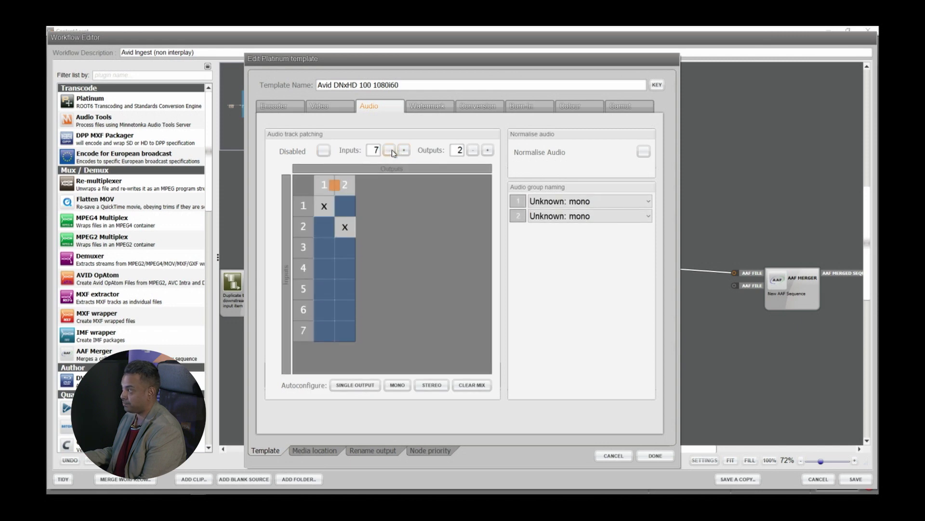
left_click(391, 150)
left_click(391, 150)
left_click(391, 150)
left_click(390, 151)
left_click(324, 151)
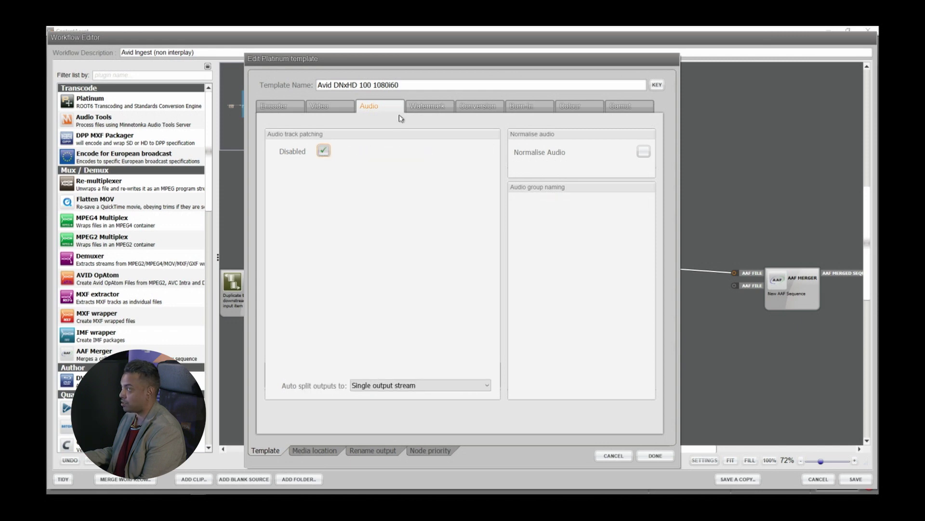
Apply the Change Default Text watermark and switch to Advanced Format Conversion.
left_click(413, 111)
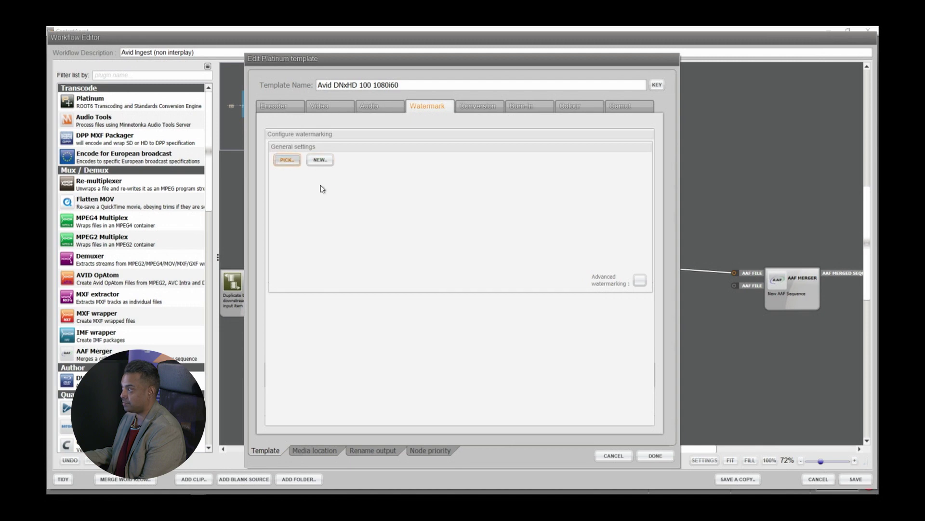
left_click(287, 159)
double_click(424, 99)
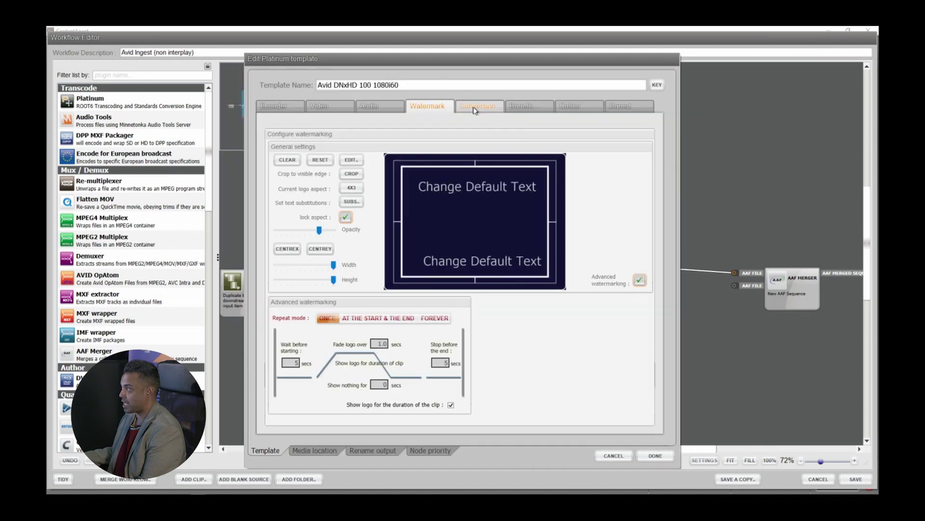
left_click(475, 107)
left_click(466, 131)
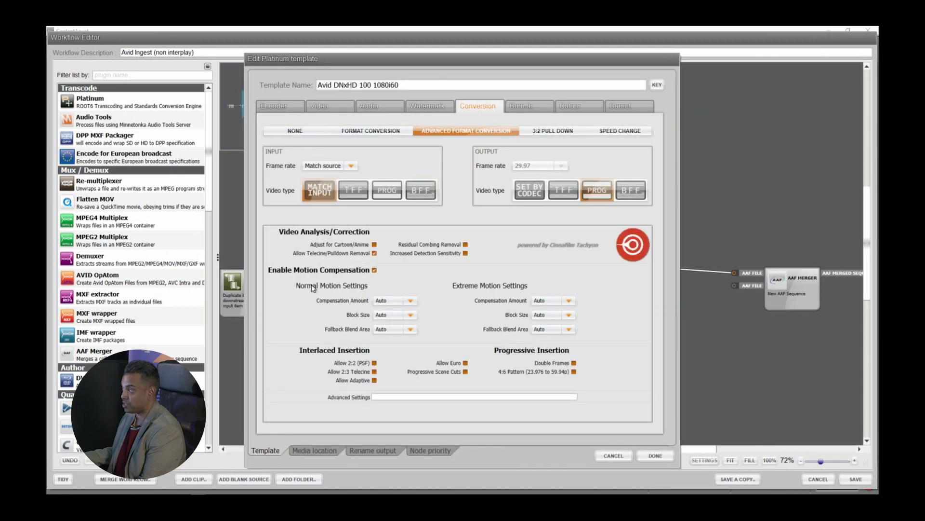
Review burn-in, colour and gamut settings, leaving gamut legalisation off, and return to Encoder.
left_click(541, 105)
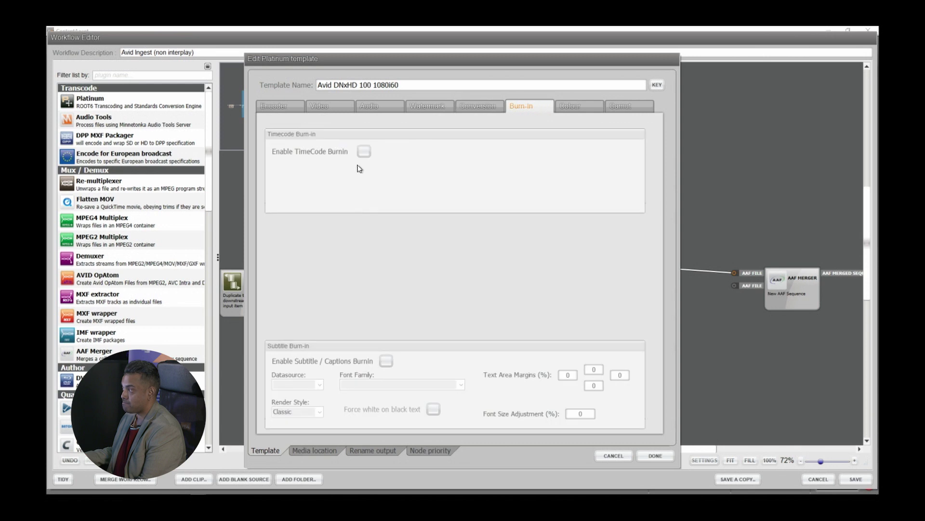
left_click(581, 106)
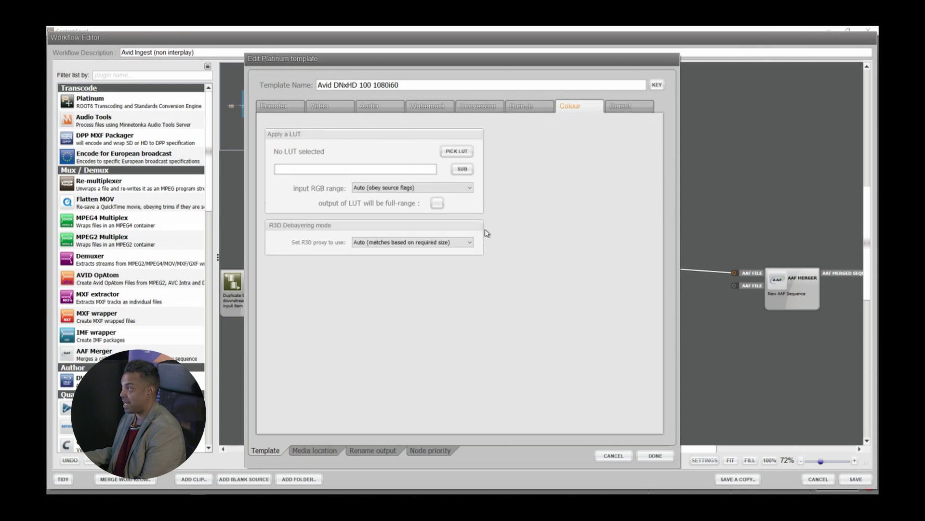
left_click(619, 107)
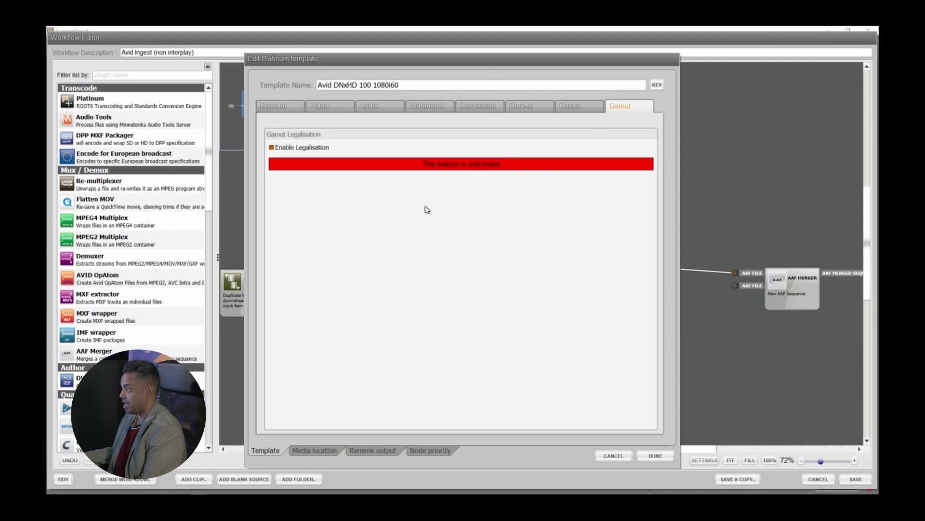
left_click(271, 147)
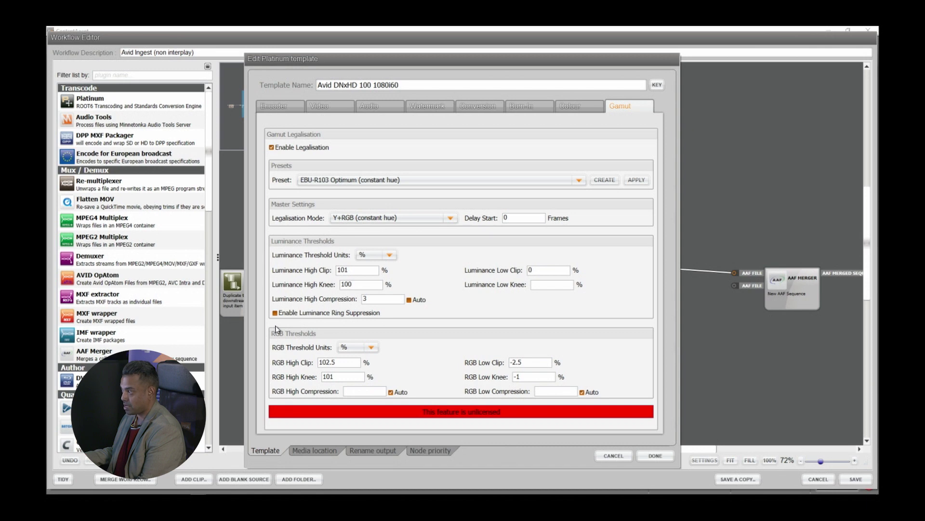
left_click(272, 147)
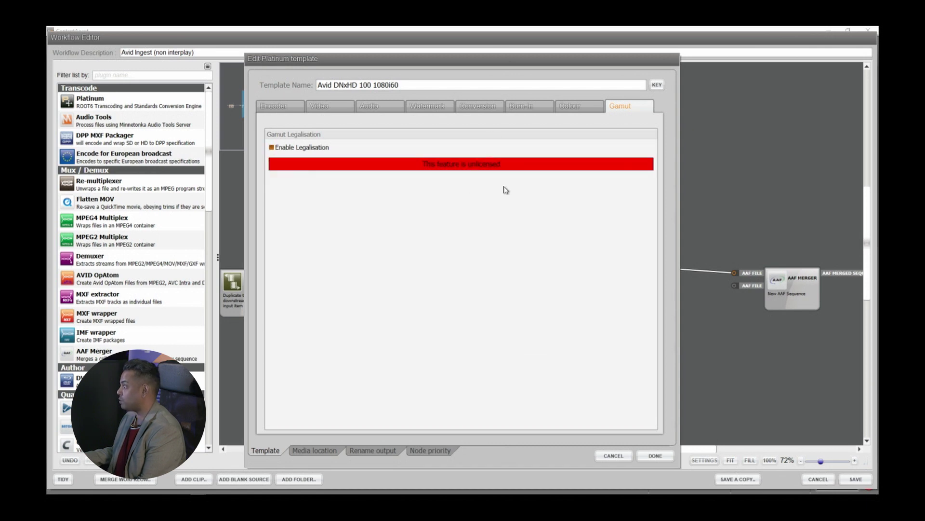
left_click(278, 107)
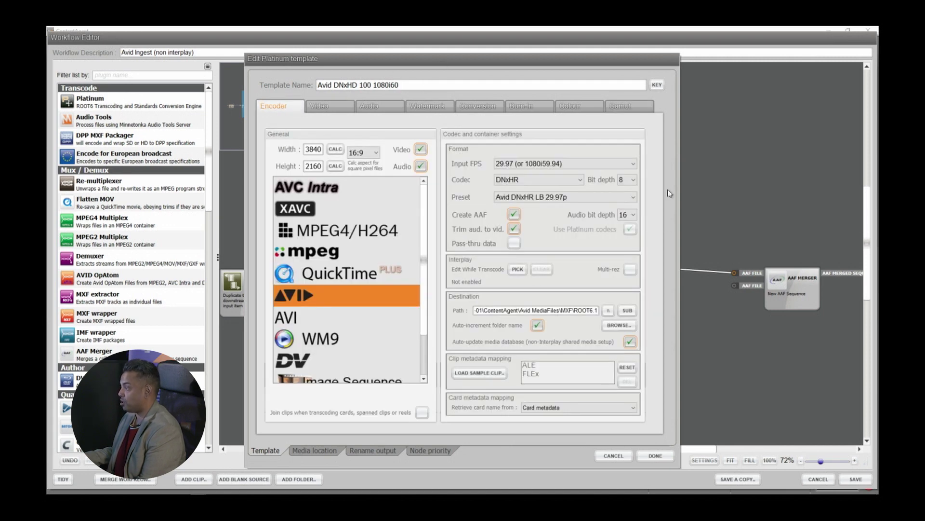
Close the Avid Ingest template and editor, then open CardAgent Extended Metadata for editing.
left_click(655, 456)
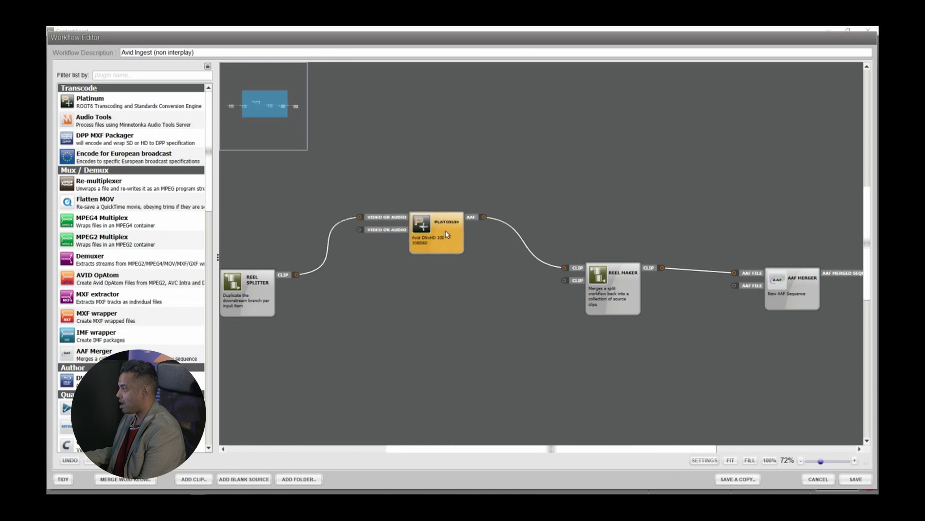
left_click(856, 479)
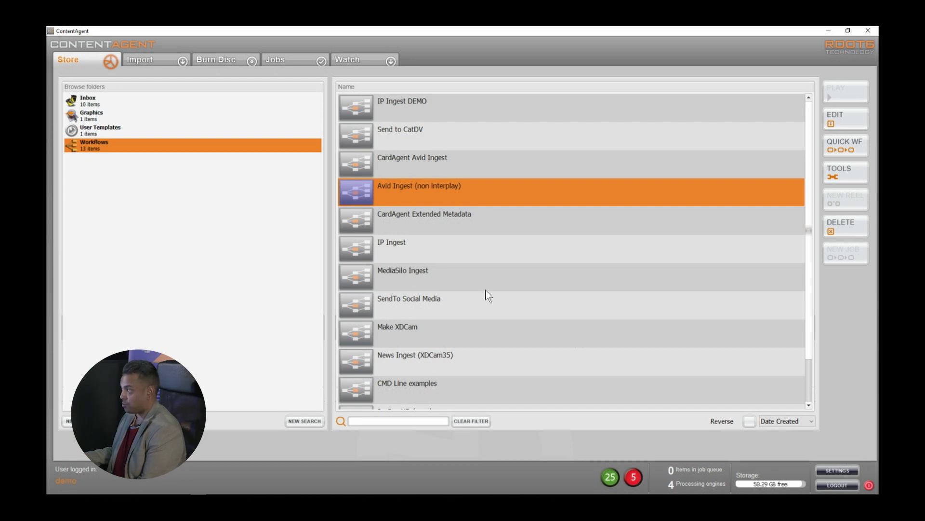
left_click(712, 171)
left_click(846, 118)
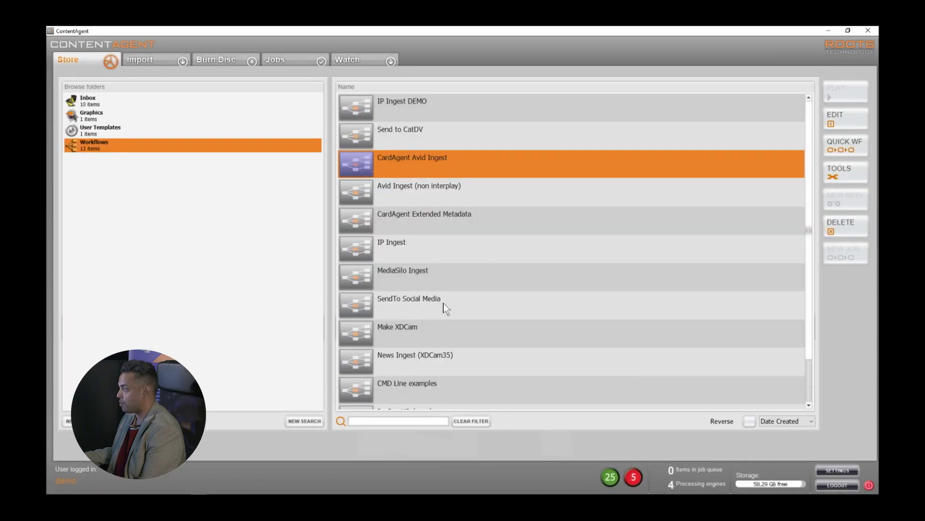
left_click(486, 212)
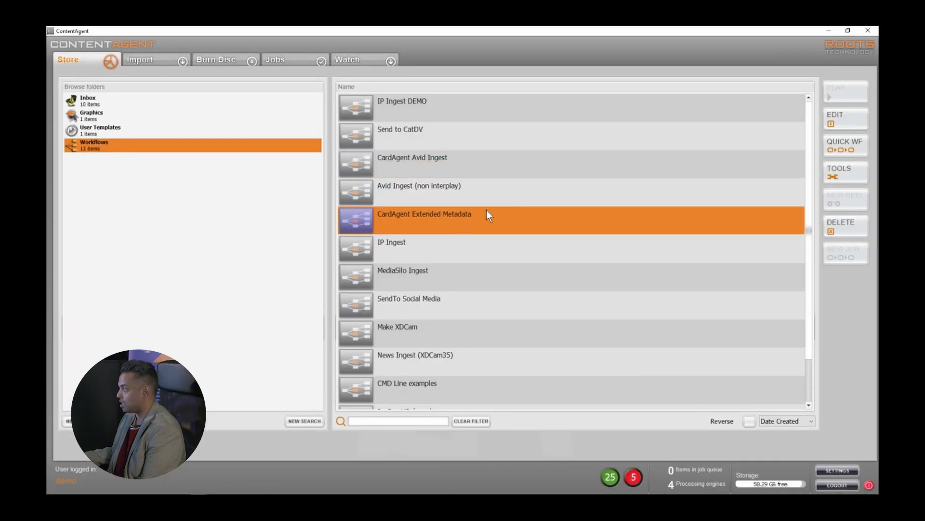
left_click(854, 126)
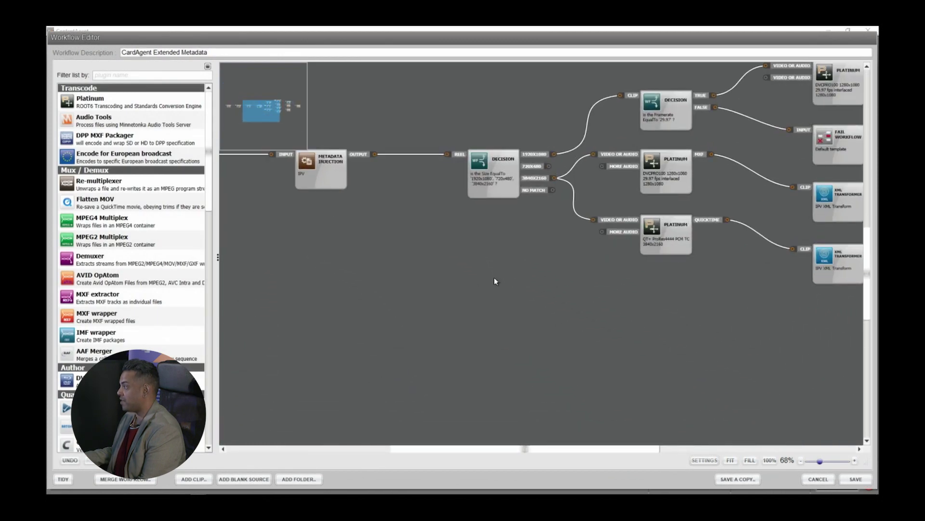
Inspect the Decision node and its Platinum transcode, XML Transformer and Network Copier branches.
left_click(317, 284)
scroll(317, 289, "up", 5)
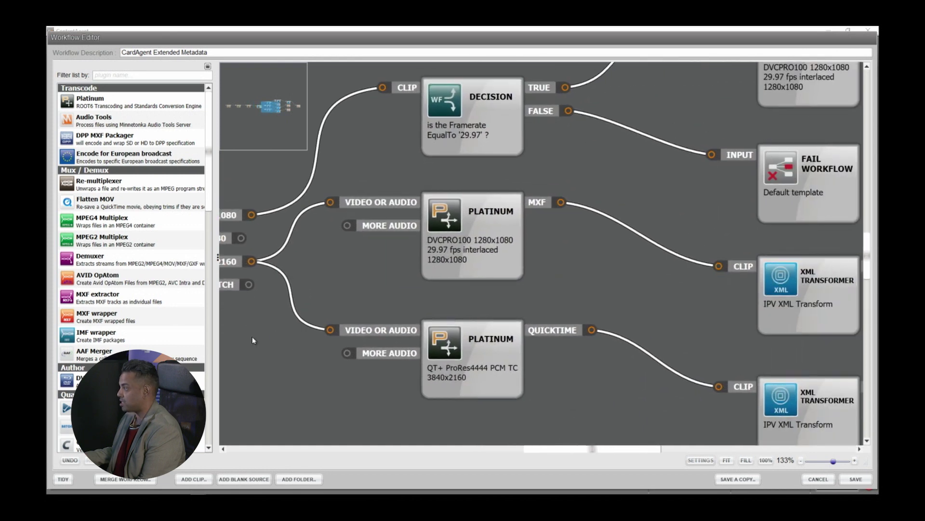
scroll(481, 279, "down", 4)
scroll(571, 285, "down", 3)
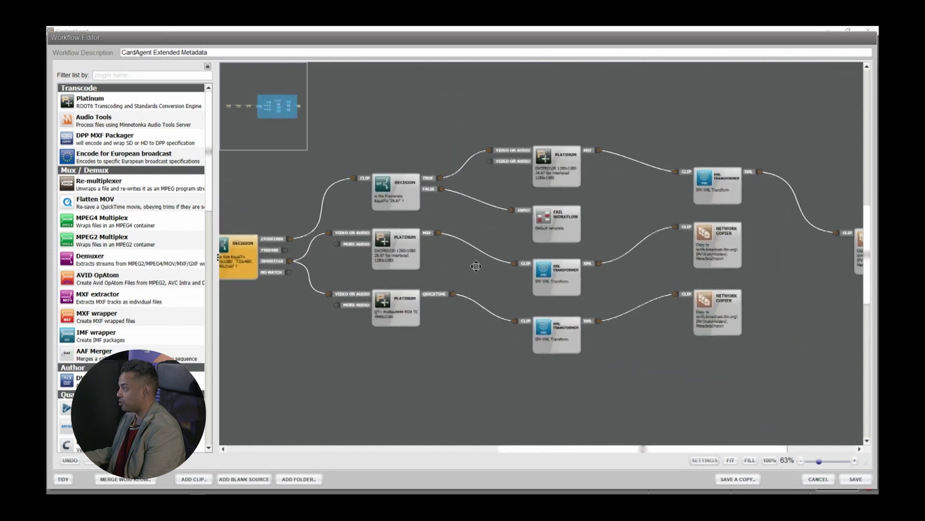
left_click(359, 255)
left_click(366, 303)
left_click(457, 356)
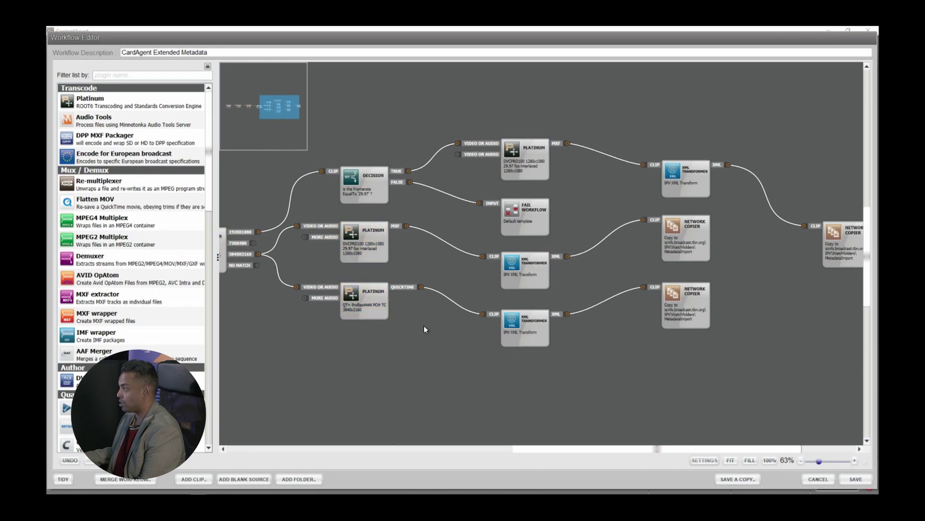
left_click(507, 281)
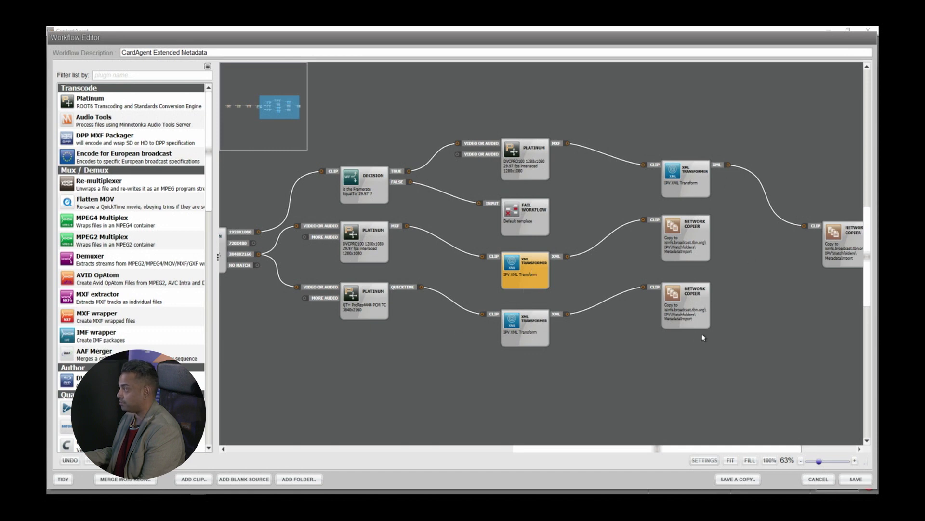
left_click(667, 248)
Review the IPV Metadata Injection template fields down to Topics, then cancel without changes.
scroll(710, 264, "up", 4)
left_click_drag(321, 365, 555, 320)
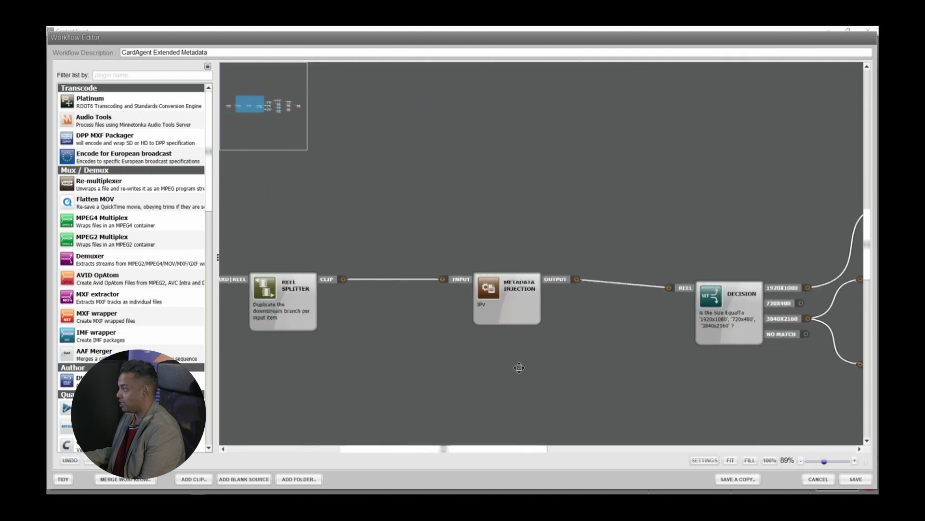
double_click(513, 300)
left_click_drag(496, 215, 530, 273)
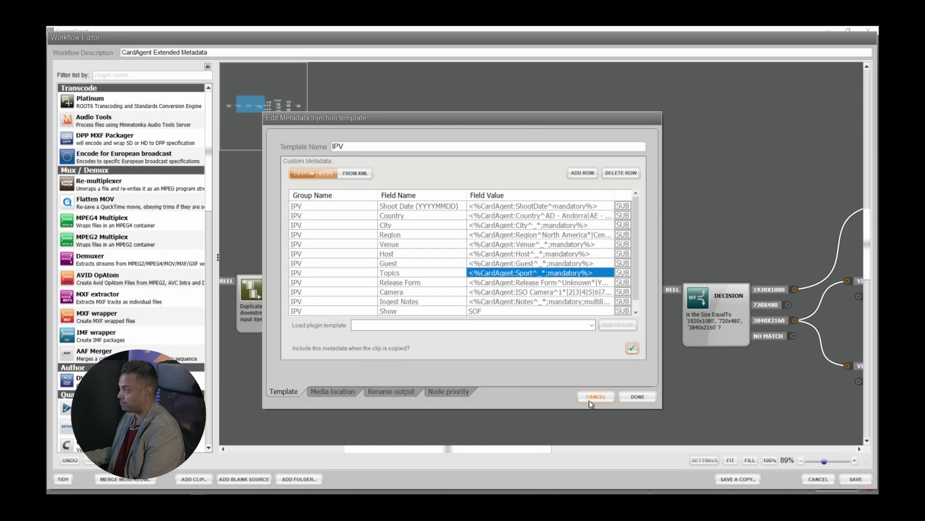
left_click(608, 402)
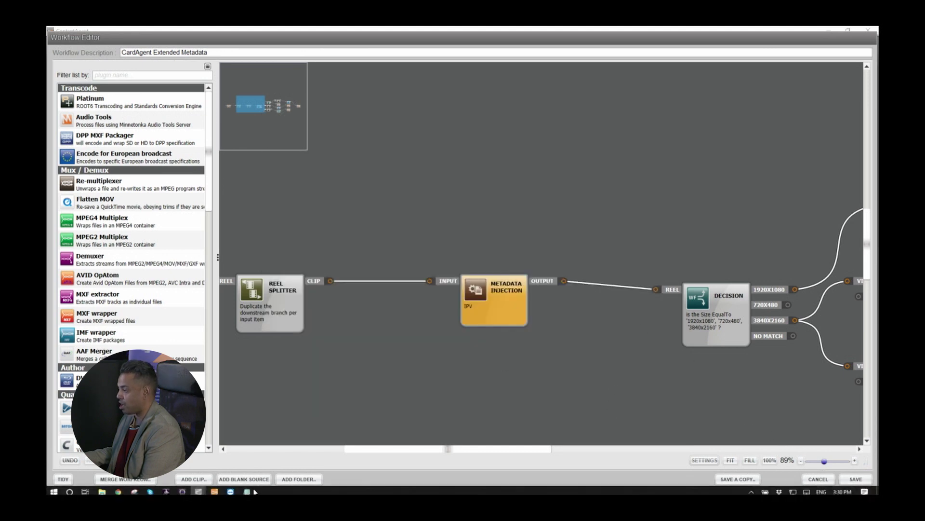
Close the Extended Metadata workflow editor and rescan the H: drive for camera cards in CardAgent.
left_click(804, 479)
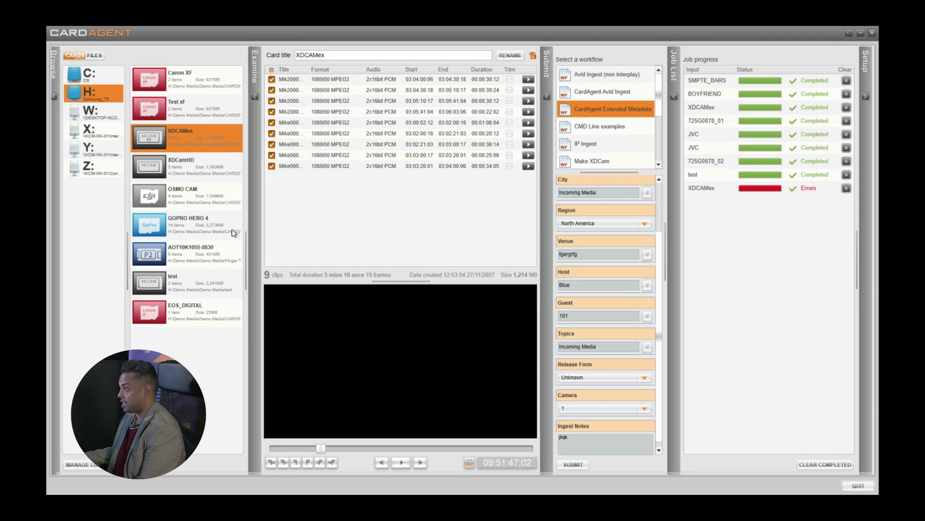
left_click_drag(659, 99, 662, 166)
scroll(622, 155, "up", 5)
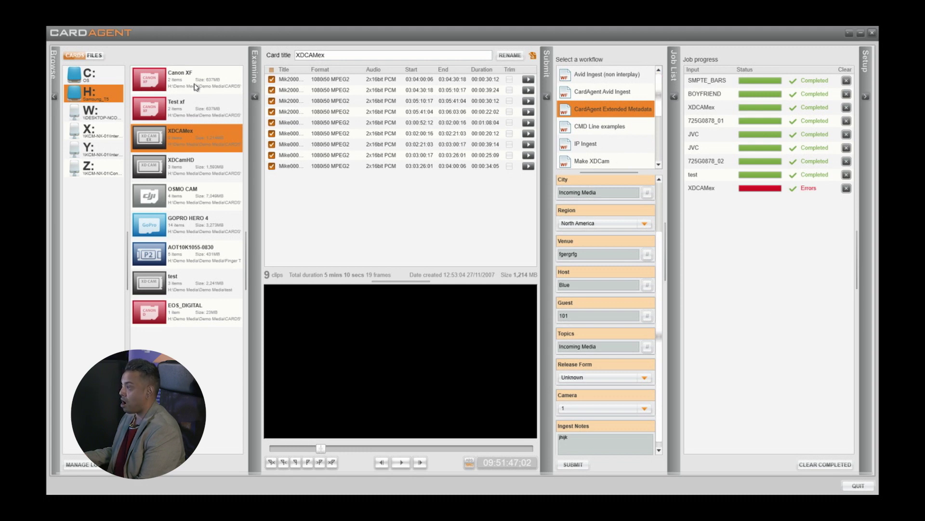
left_click(97, 91)
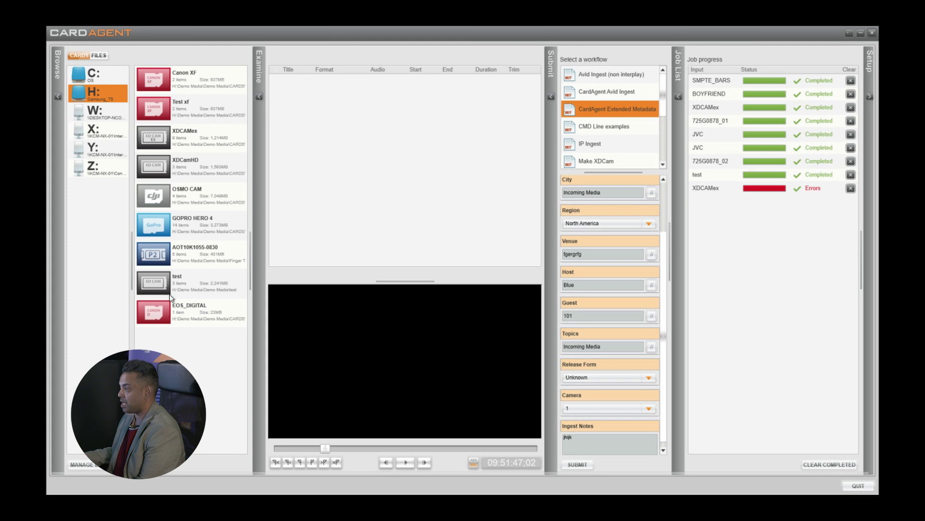
Load the Test xf card, play clip CH4067 and set its trim in and out points.
left_click(188, 116)
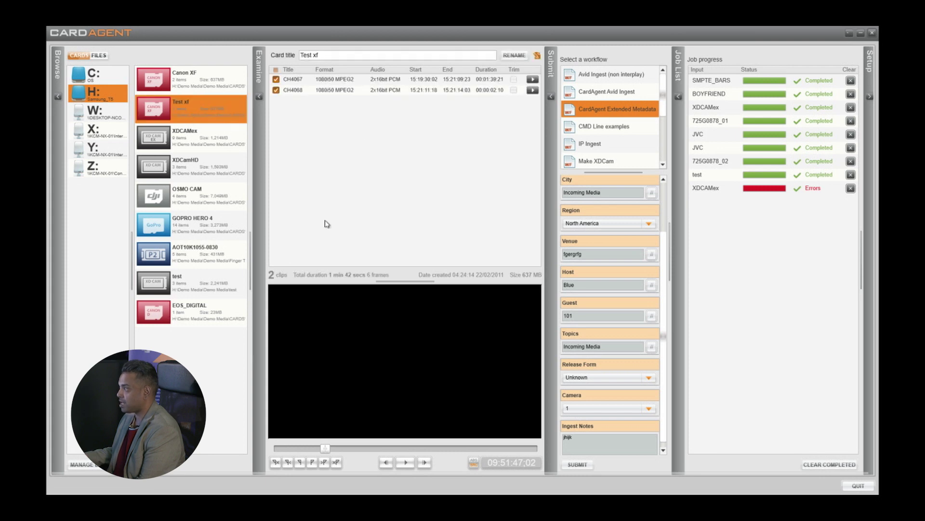
left_click(533, 79)
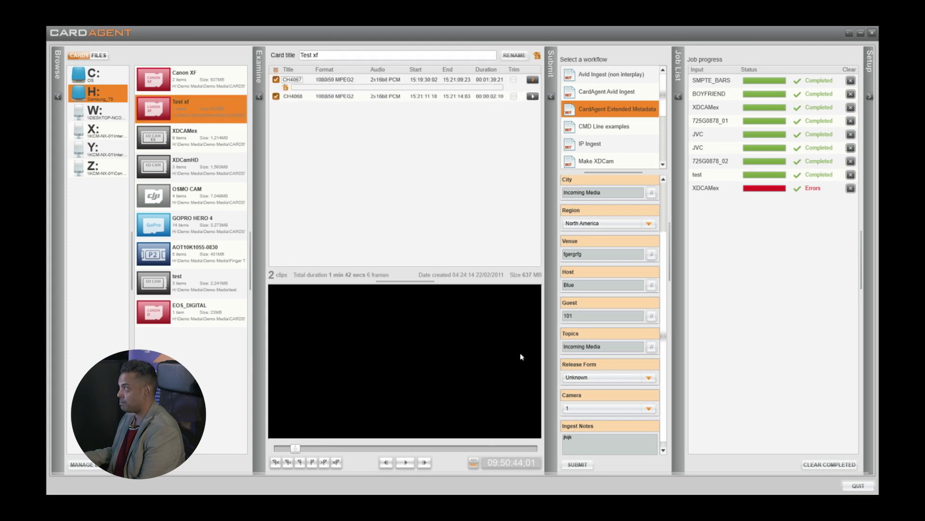
left_click(406, 463)
left_click(330, 448)
left_click(300, 461)
left_click(461, 449)
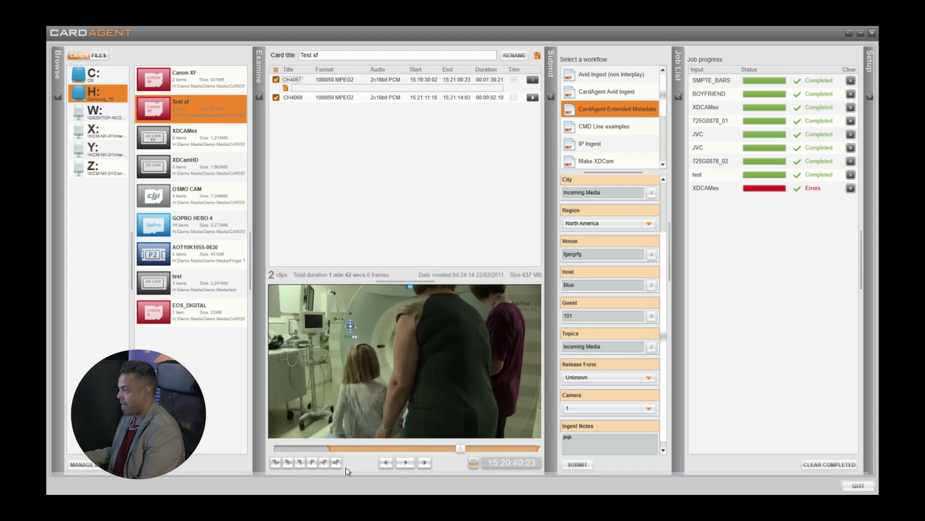
left_click(316, 463)
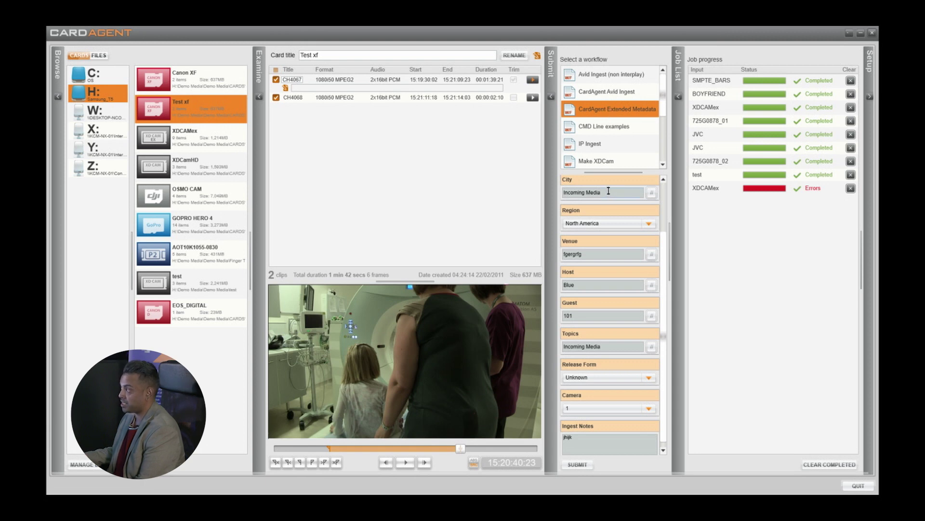
Check the Venue, Release Form and North America region fields, then submit the card.
double_click(621, 255)
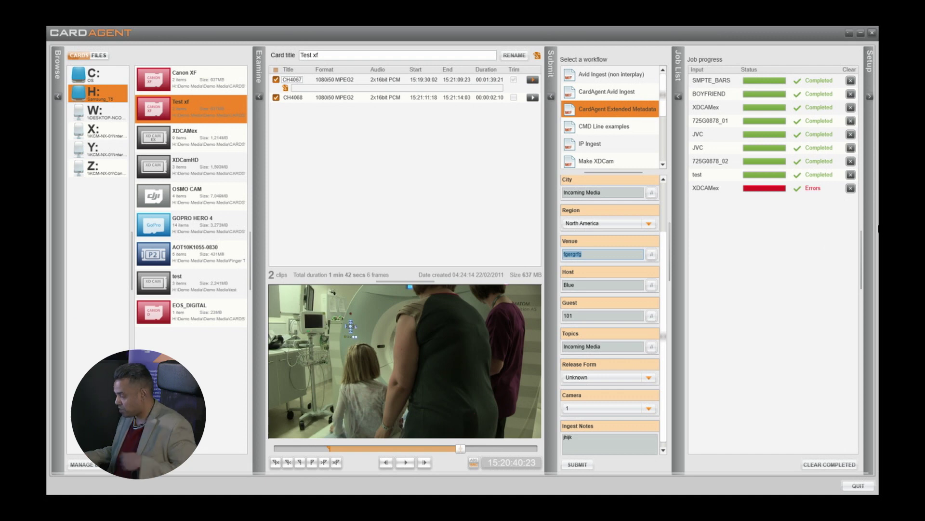
left_click(657, 379)
left_click(656, 378)
left_click(647, 223)
left_click(647, 226)
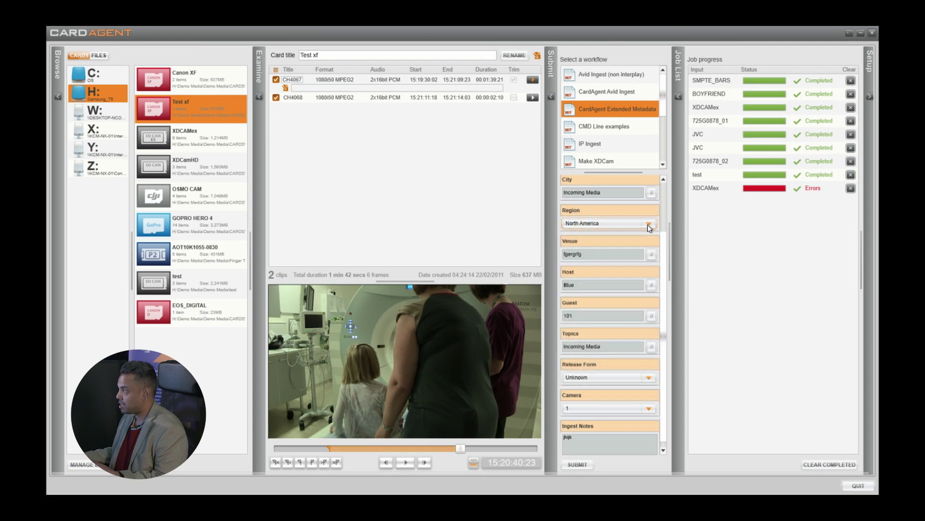
left_click(585, 465)
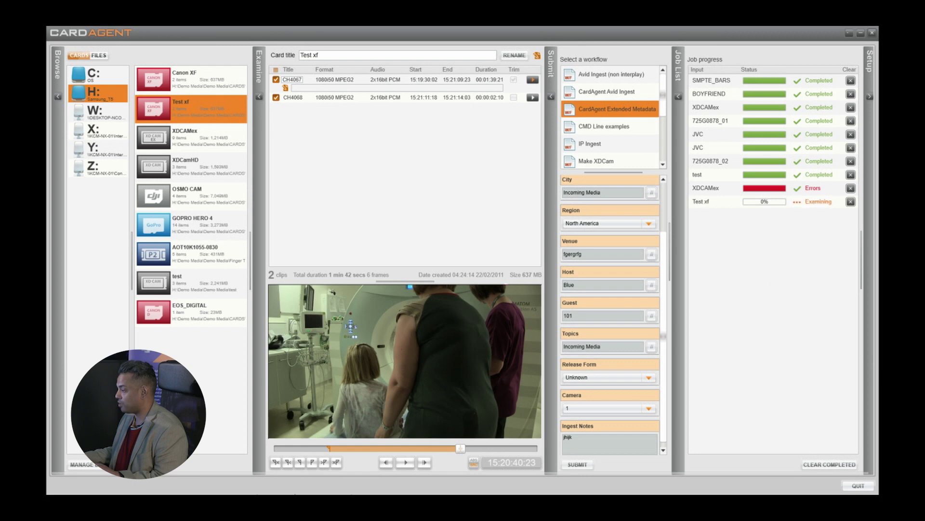
Close CardAgent, preview the queued Test xf job's workflow in Jobs, then return to Store.
left_click(849, 33)
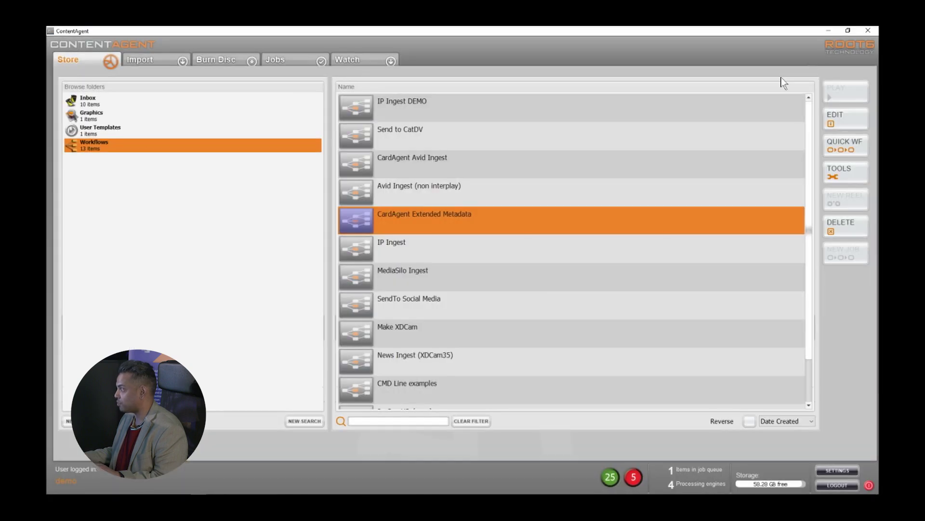
left_click(277, 59)
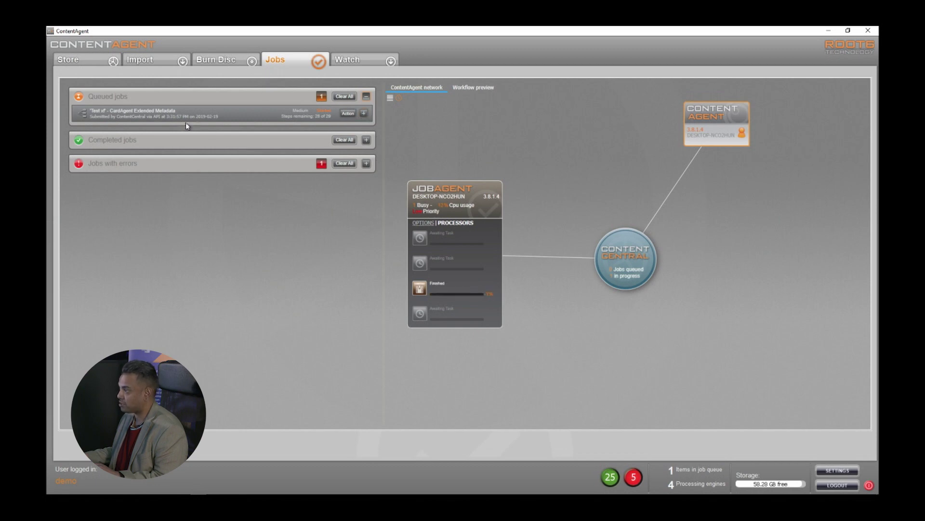
left_click(159, 114)
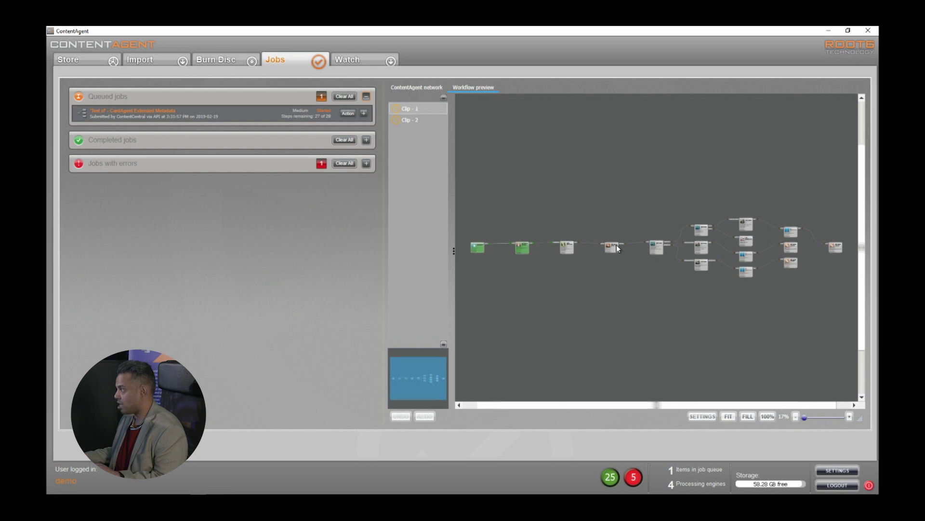
scroll(617, 246, "up", 3)
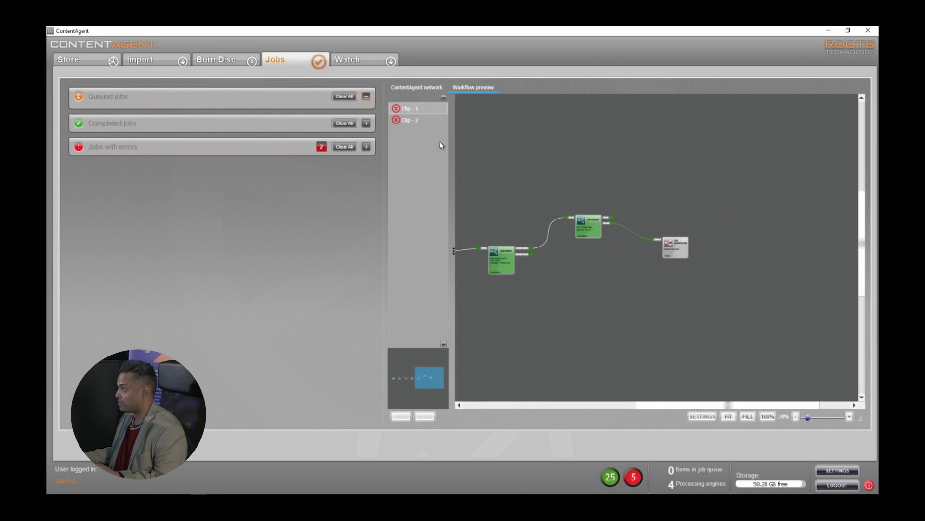
left_click(70, 60)
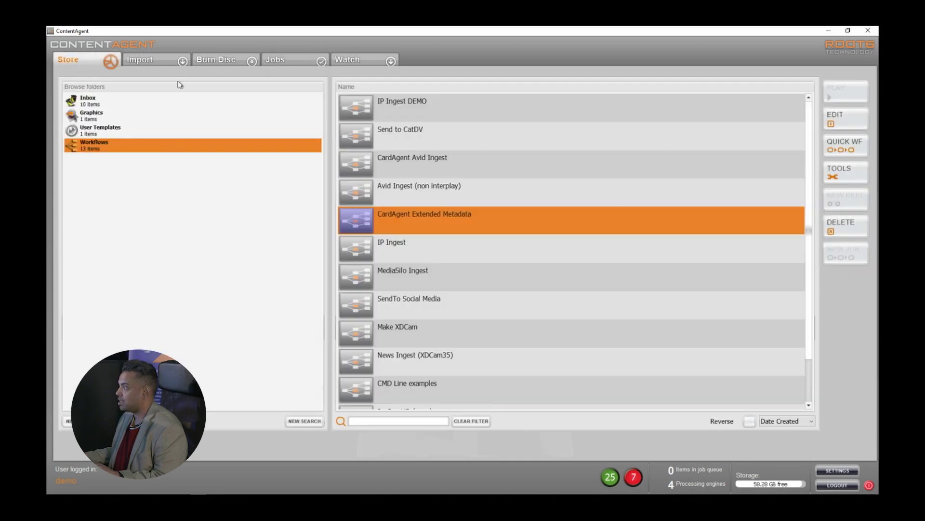
Minimize ContentAgent and browse to the ContentAgent (Z:) network drive in File Explorer.
left_click(829, 30)
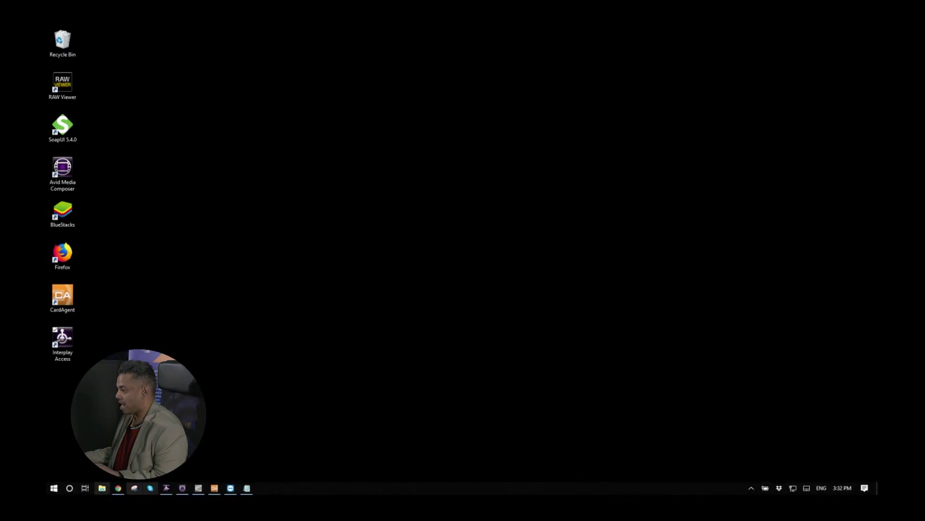
left_click(102, 487)
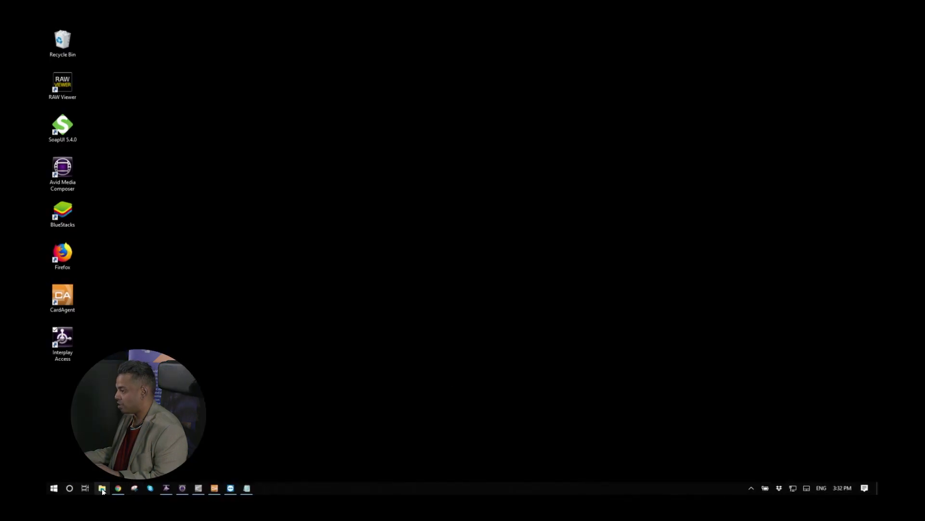
scroll(272, 380, "down", 3)
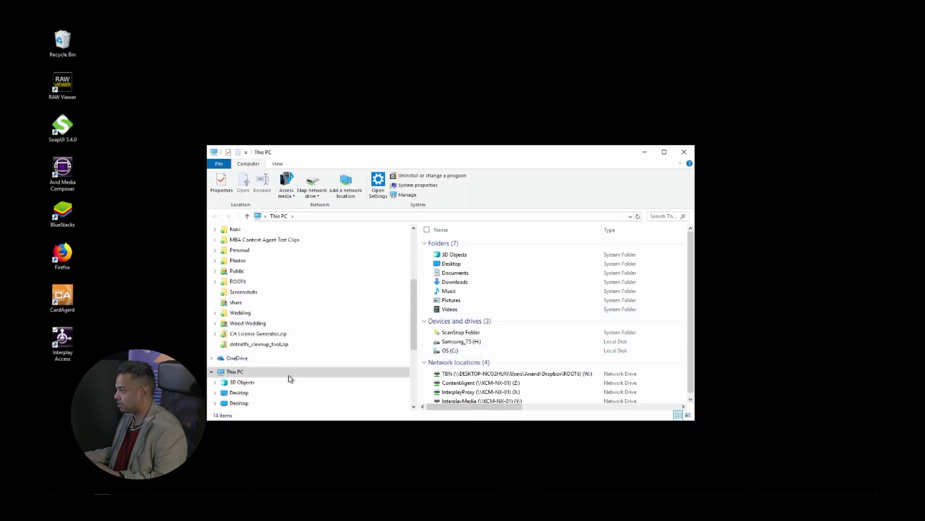
scroll(274, 378, "down", 3)
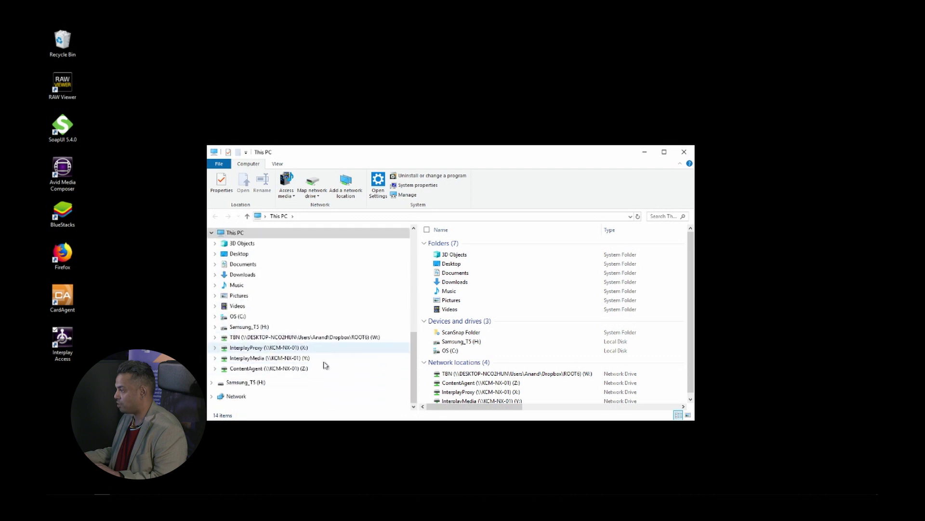
left_click(264, 370)
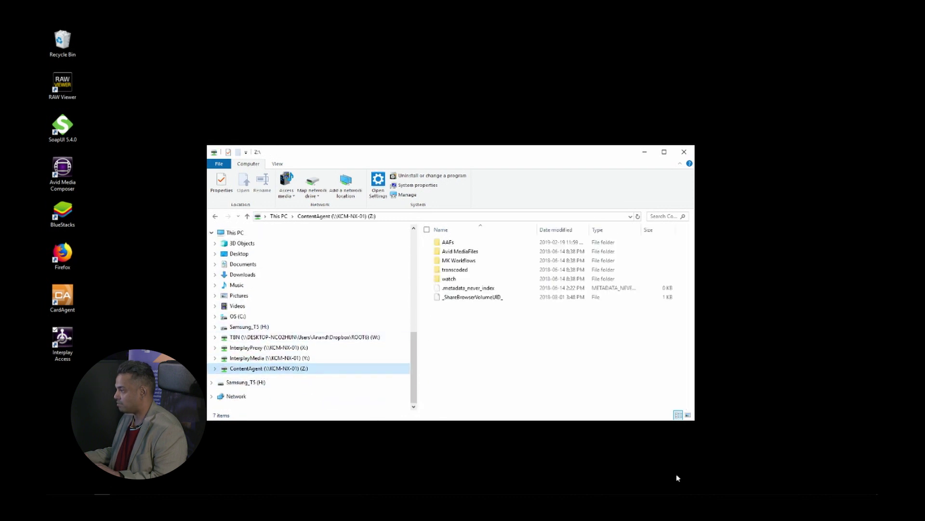
left_click(450, 244)
Open the AAFs folder and highlight New Sequence.aaf and New Sequence0.aaf.
double_click(450, 244)
left_click_drag(501, 333, 475, 249)
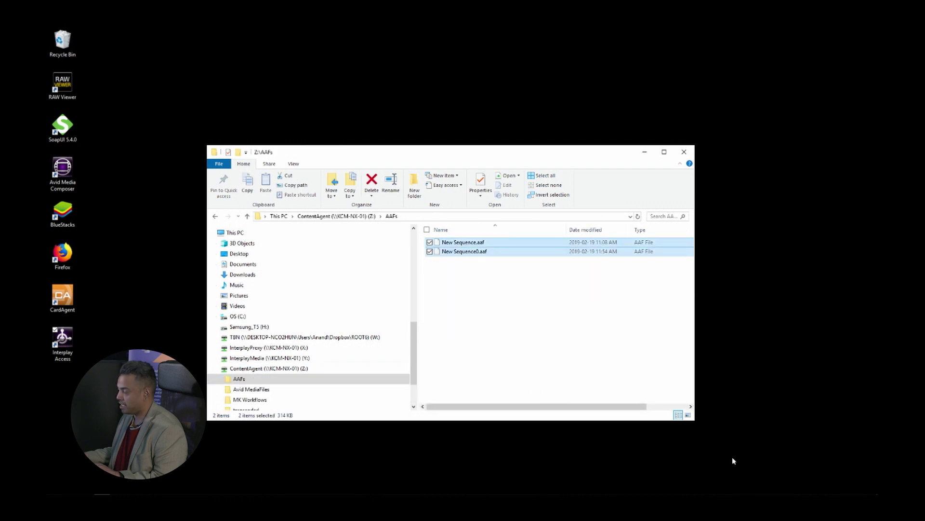
left_click(497, 314)
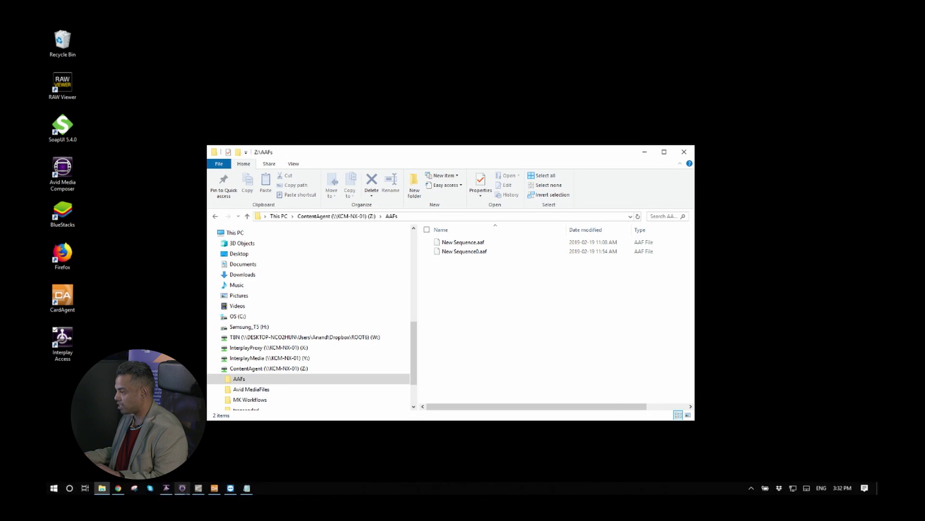
left_click(183, 489)
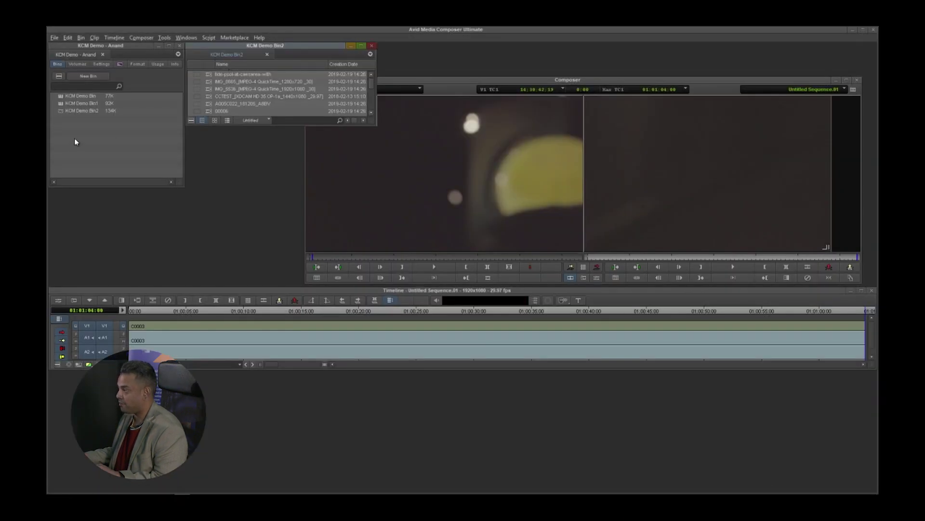
Enlarge the KCM Demo Bin2 window to show all columns and select the Card Name column.
left_click_drag(375, 124, 877, 328)
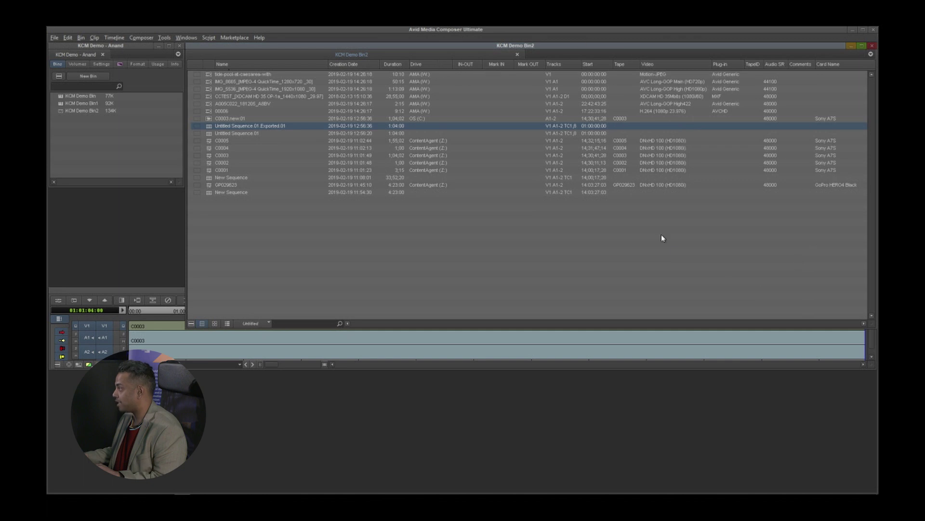
left_click(827, 64)
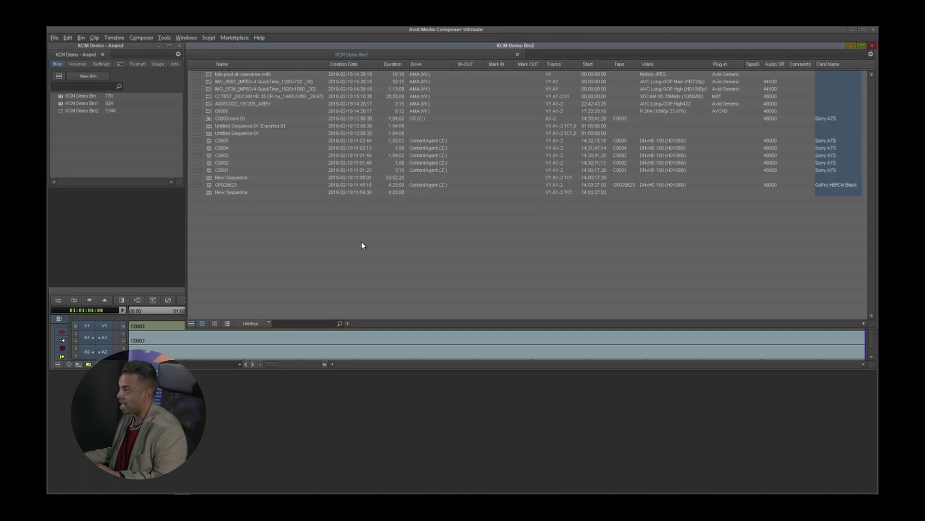
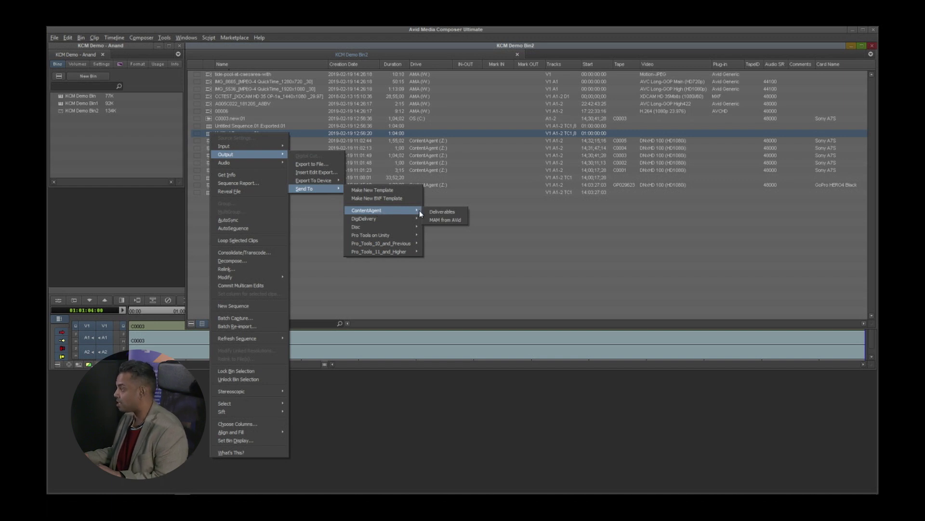
Send Untitled Sequence.01 to the ContentAgent Deliverables workflow and bring ContentAgent forward.
left_click(449, 212)
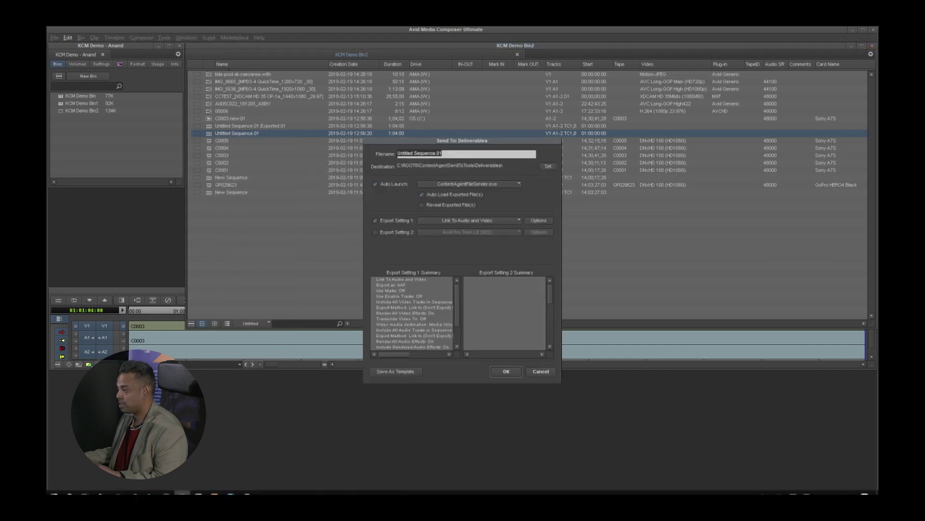
mouse_move(229, 491)
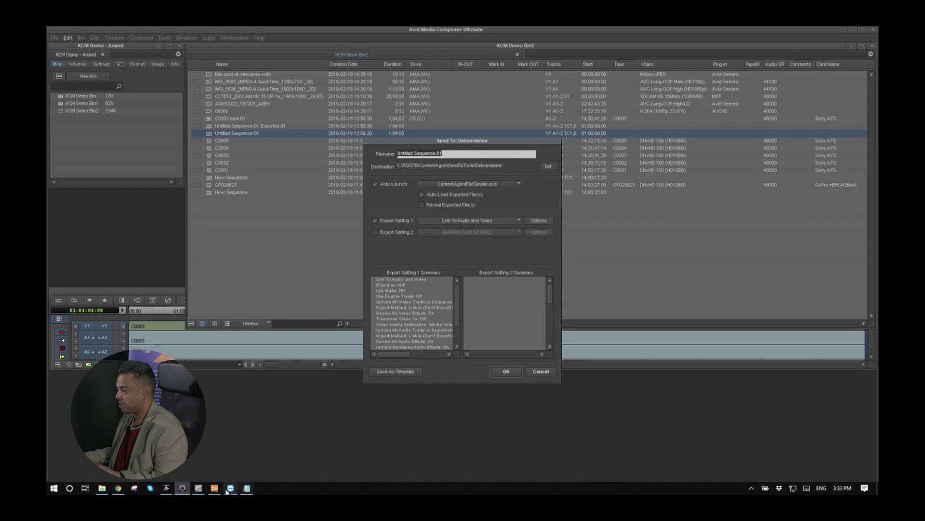
left_click(202, 488)
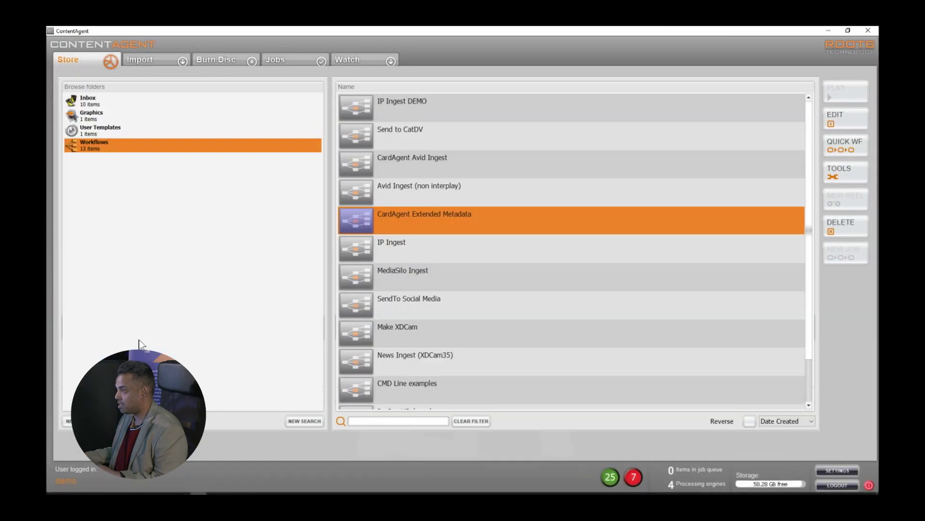
Log out of ContentAgent and log back in with a different username and password.
left_click(829, 480)
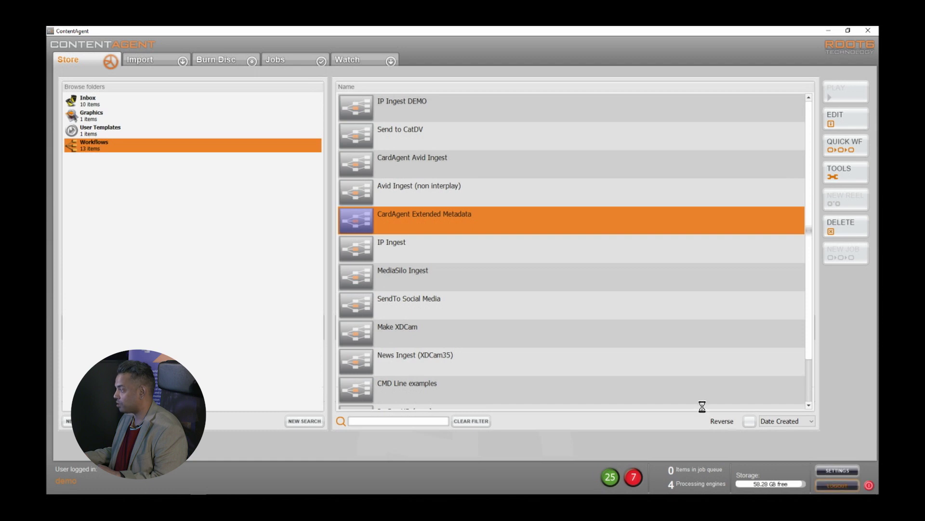
key("BackSpace")
key("BackSpace")
key("BackSpace")
key("BackSpace")
type("user")
key("Tab")
type("*****")
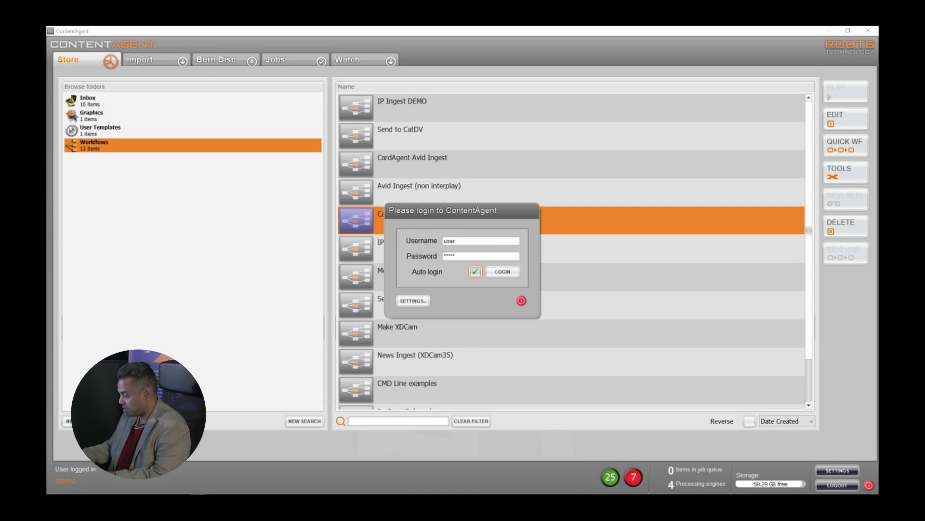
key("Return")
Open the Deliverables workflow from Workflows > SendTo for editing.
left_click(109, 144)
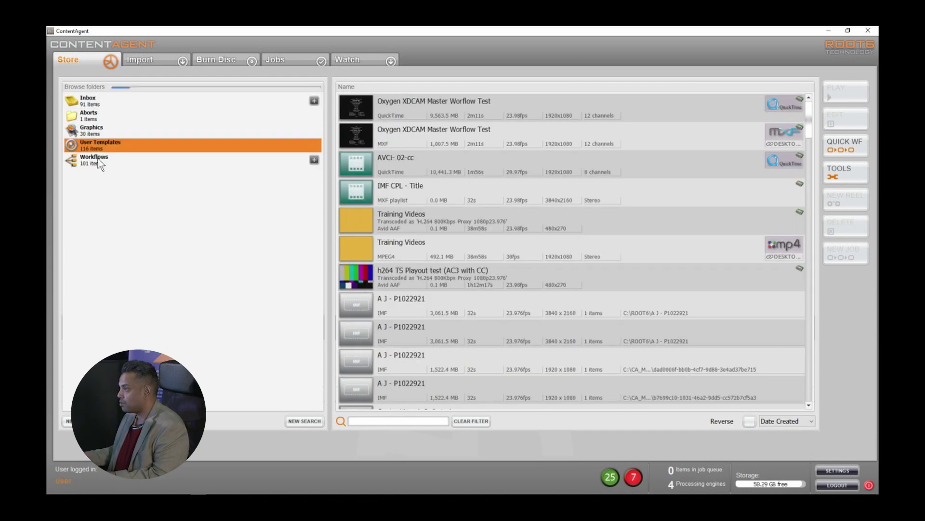
left_click(98, 158)
left_click(315, 160)
left_click(127, 189)
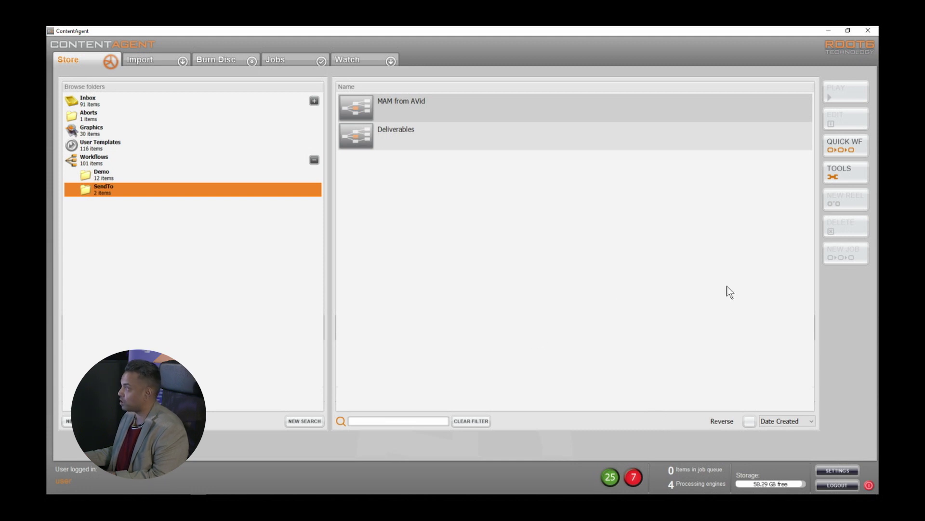
left_click(424, 113)
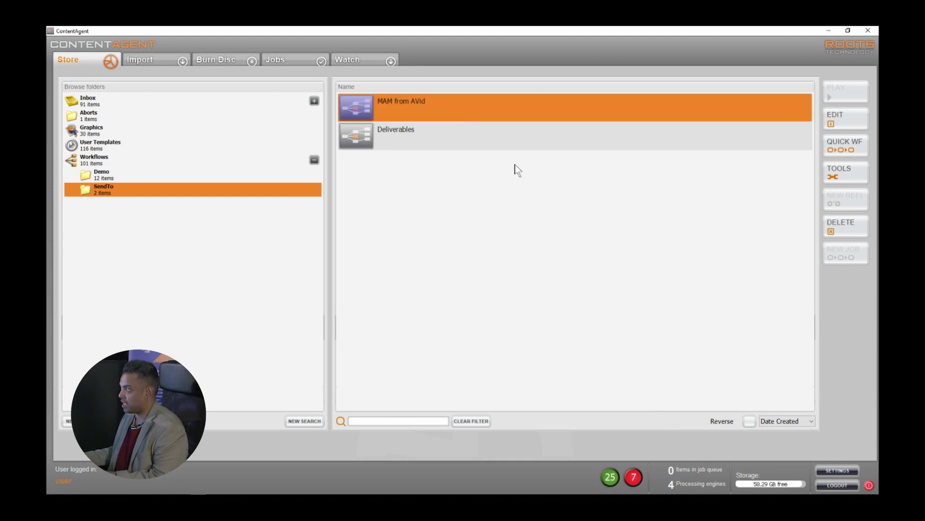
key("Down")
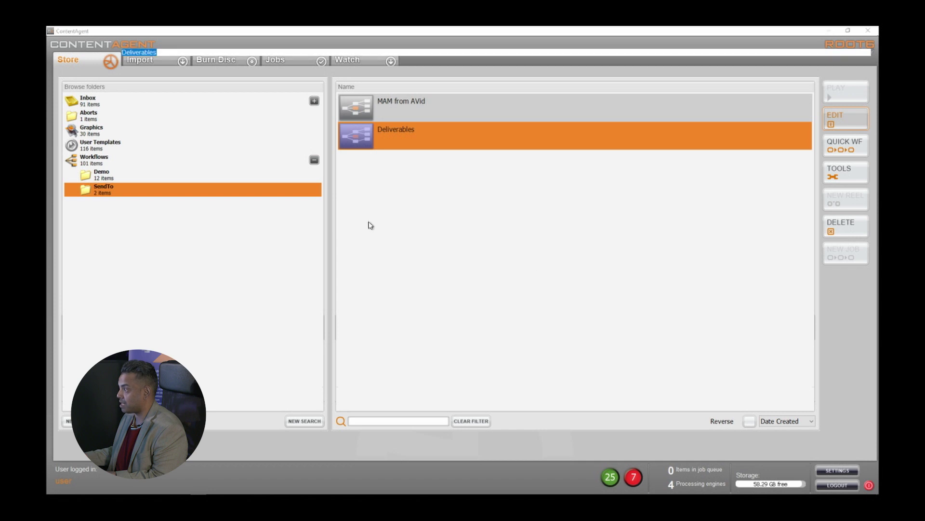
key("Return")
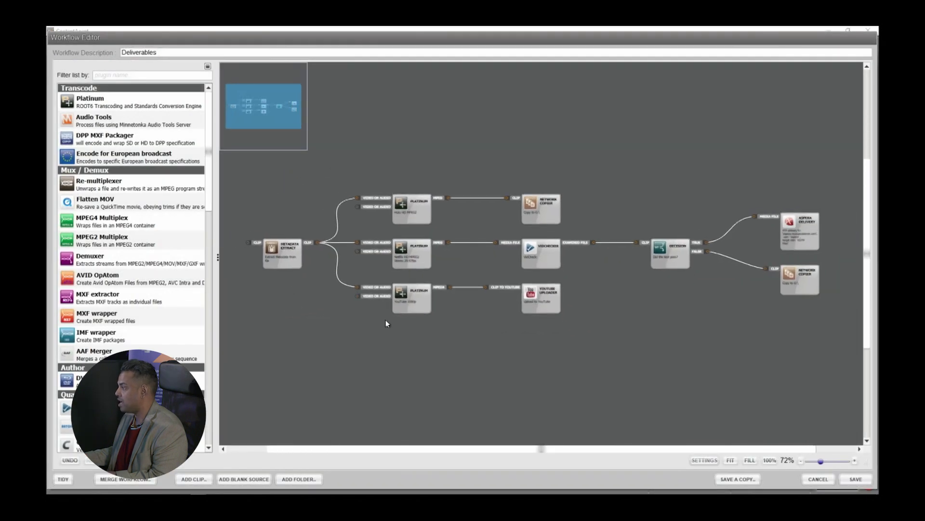
Inspect the middle and bottom Platinum transcode nodes in the Deliverables workflow.
scroll(382, 317, "up", 1)
left_click(422, 216)
left_click(428, 289)
left_click(687, 347)
left_click_drag(686, 347, 358, 393)
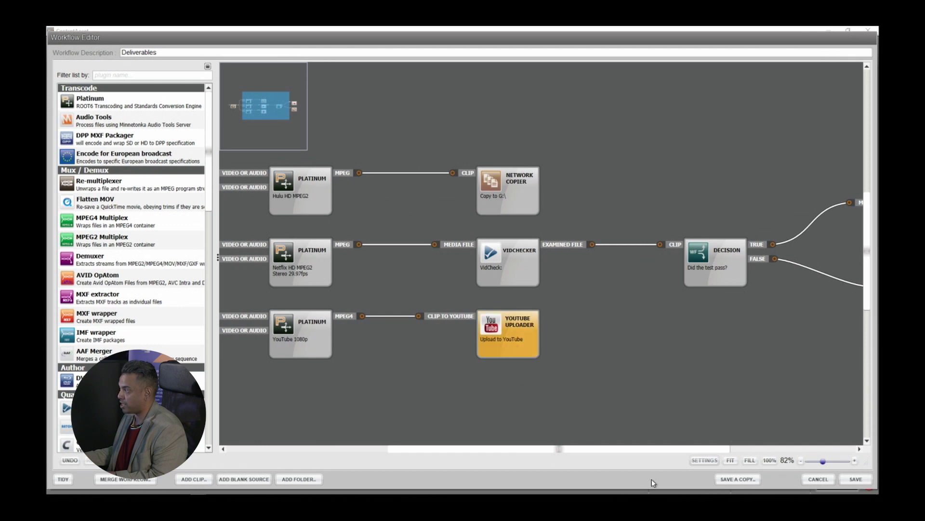
Check the VidChecker and Aspera Delivery nodes, then cancel the editor and return to Media Composer.
left_click(486, 251)
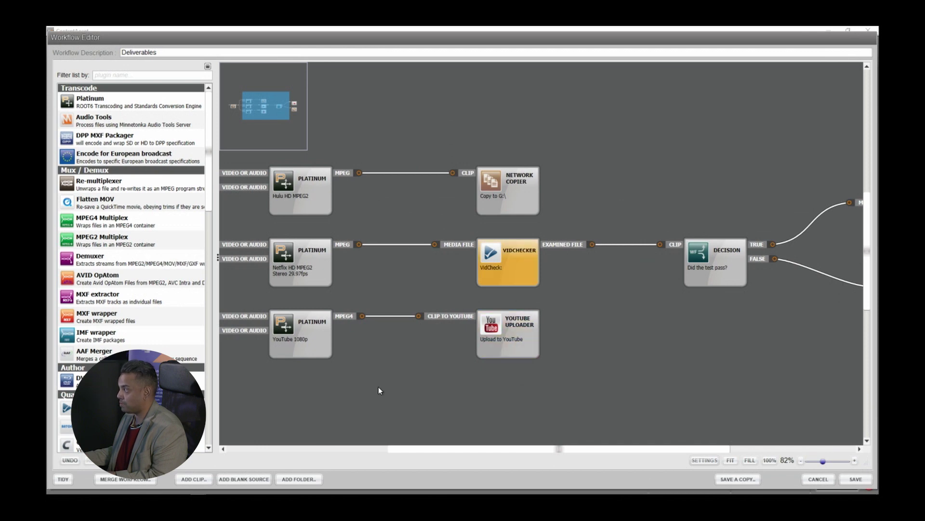
left_click_drag(690, 322, 437, 350)
left_click(684, 256)
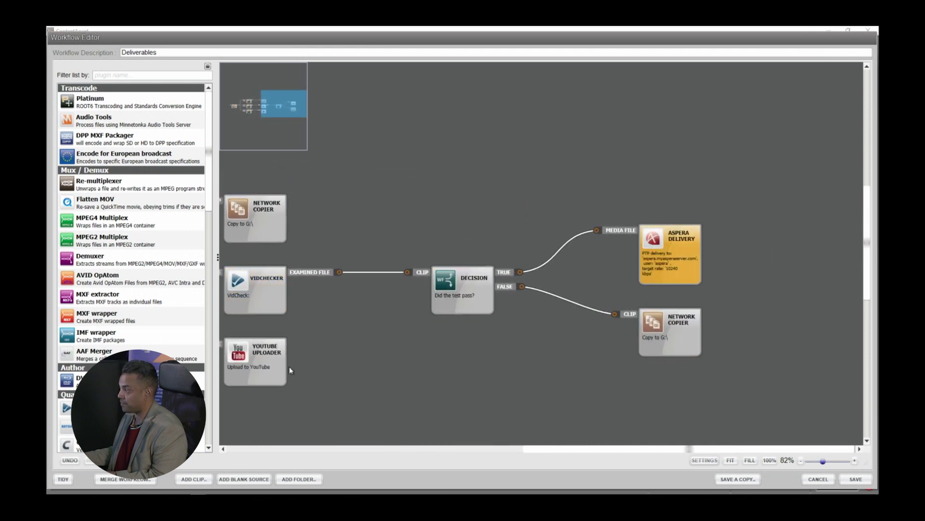
left_click(818, 478)
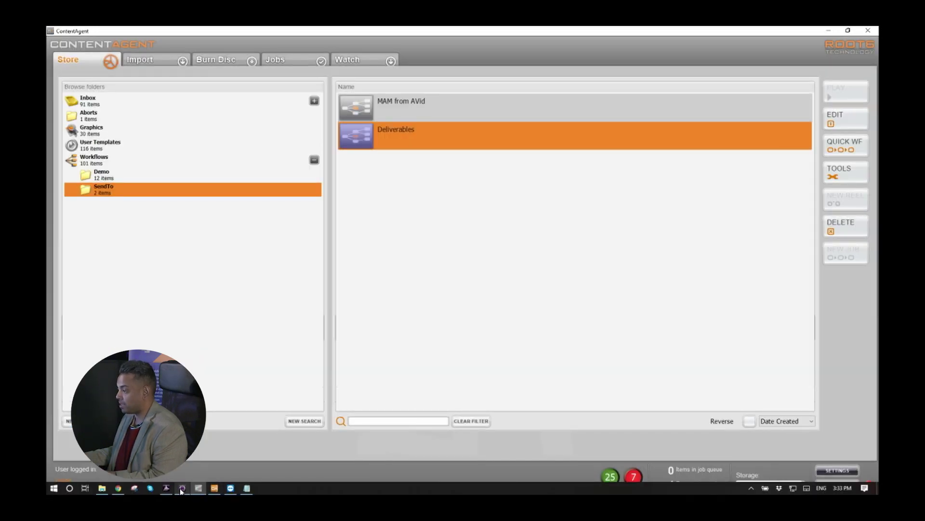
left_click(182, 488)
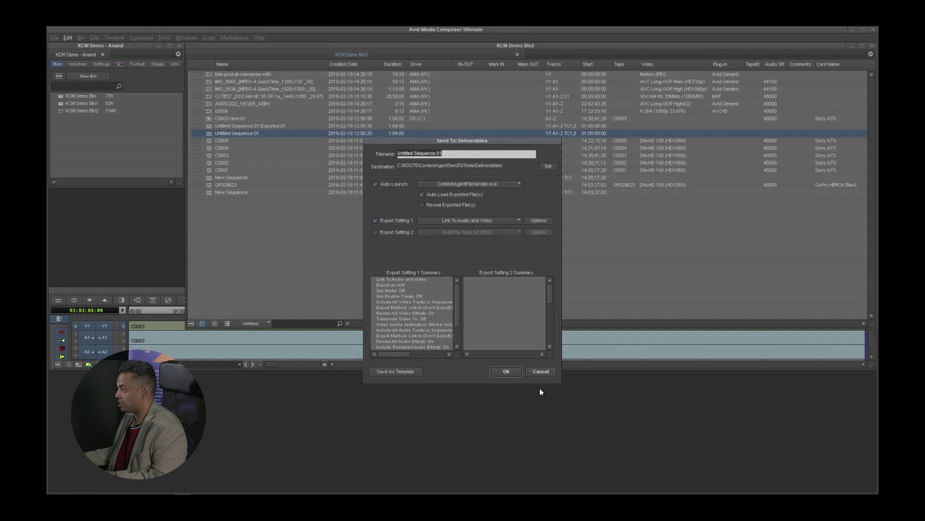
Confirm the Send To: Deliverables export, allow the overwrite, and switch back to ContentAgent.
left_click(505, 371)
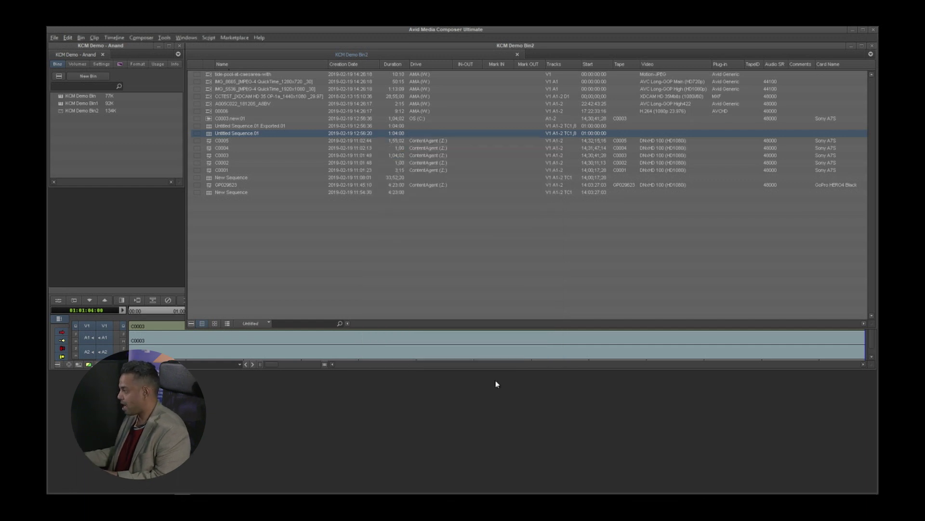
left_click(410, 282)
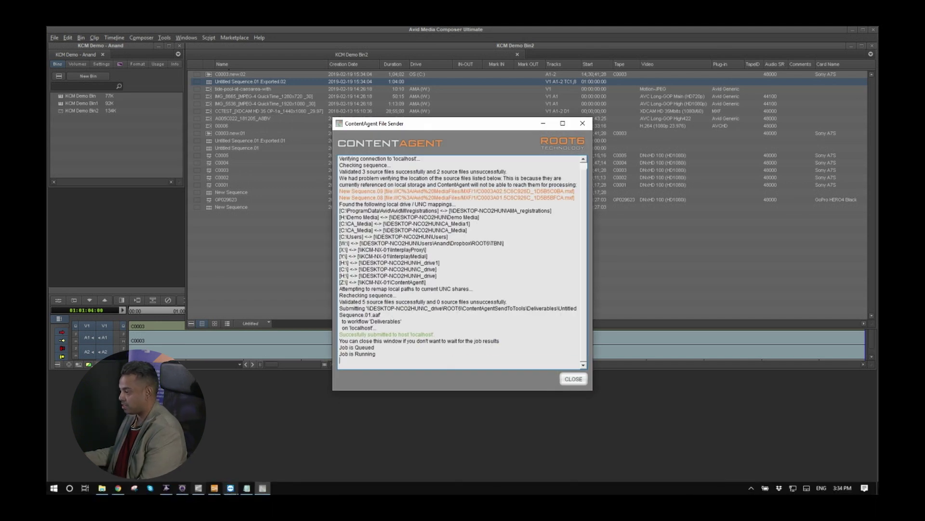
left_click(196, 488)
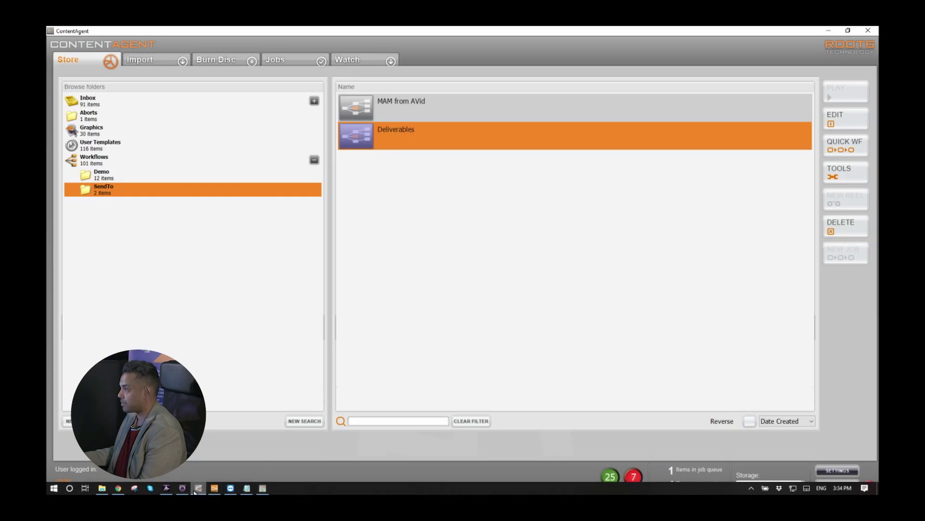
Review the queued Untitled Sequence.01 job on the Jobs tab, then browse the Store's Inbox folder.
left_click(315, 61)
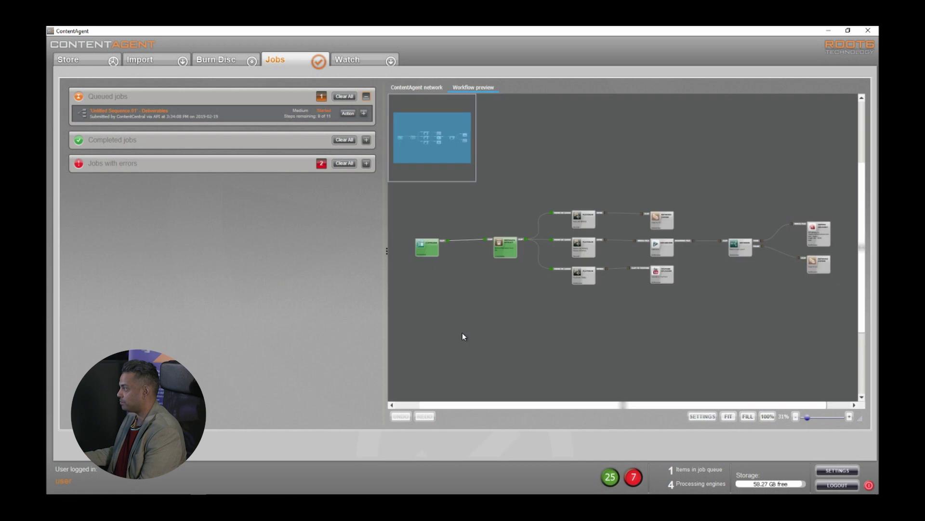
scroll(603, 309, "up", 3)
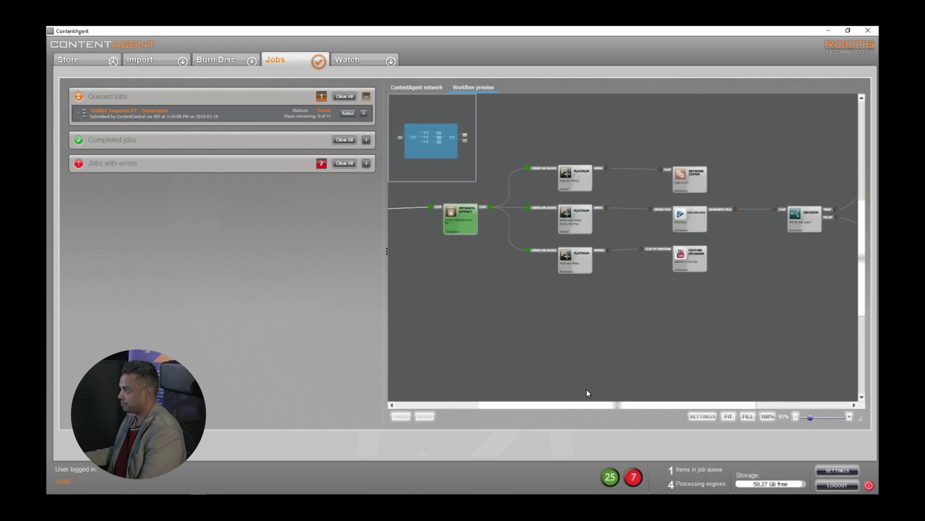
left_click(70, 57)
left_click(117, 102)
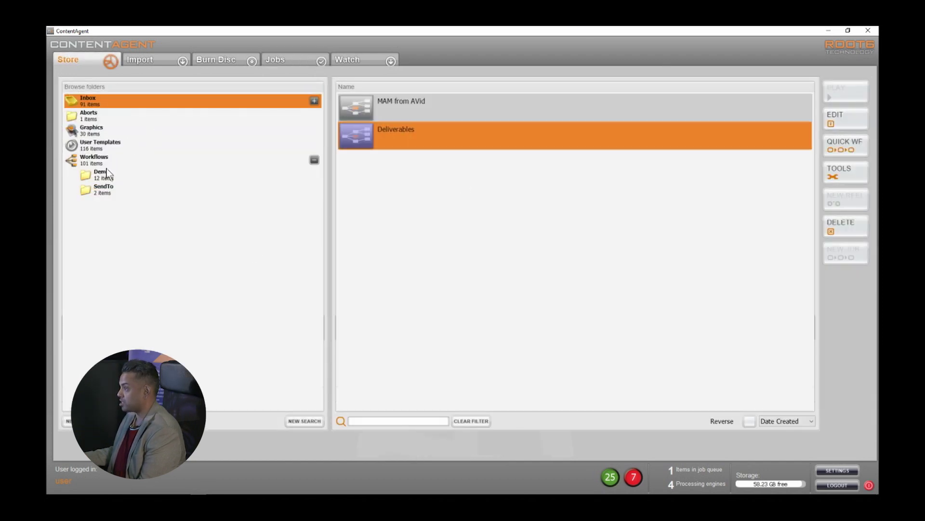
Browse to Workflows > Demo and select the IP Ingest workflow.
left_click(86, 160)
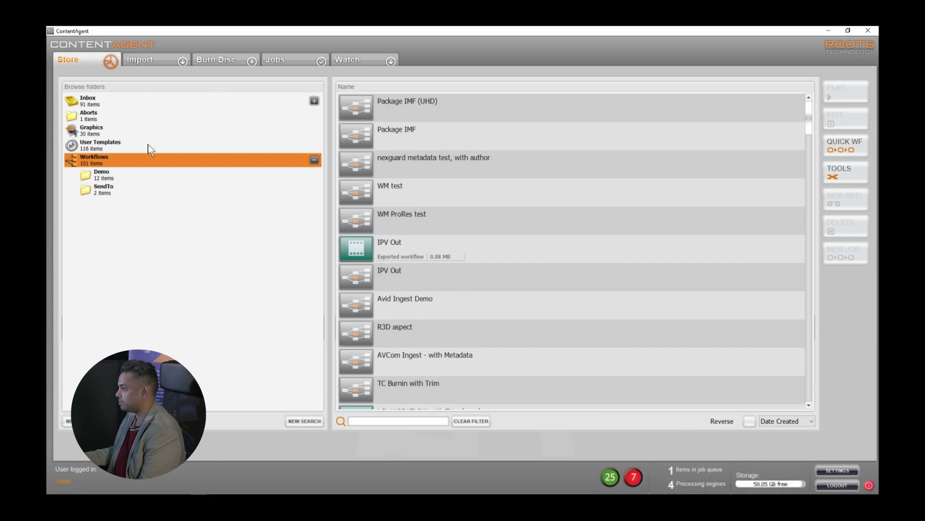
left_click(101, 188)
left_click(165, 177)
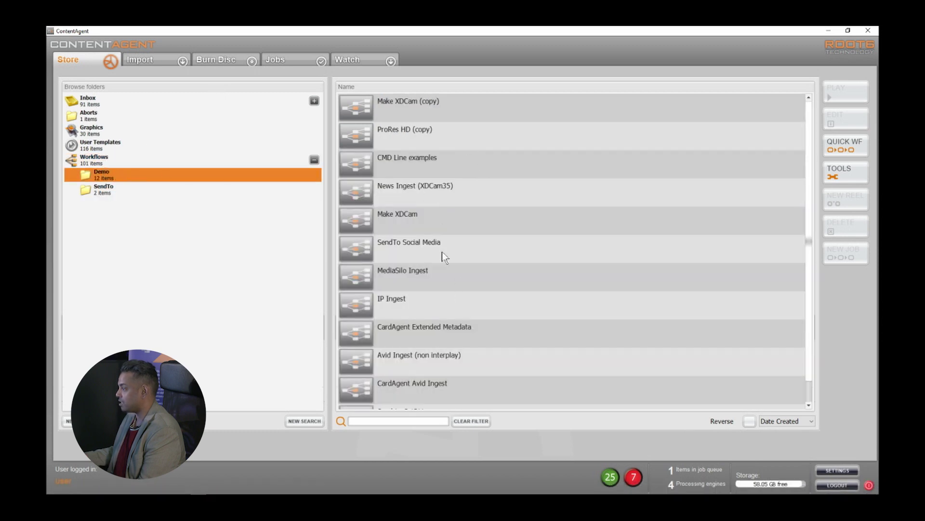
left_click(433, 316)
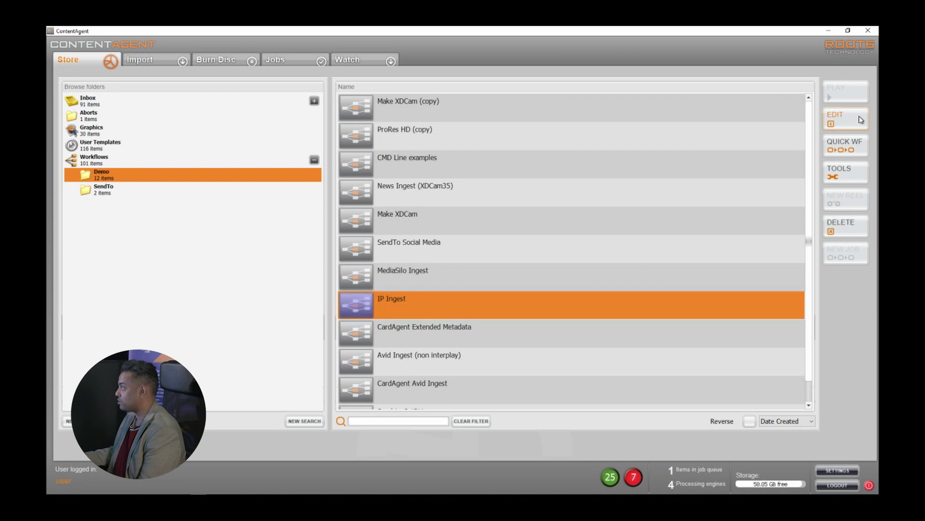
Open IP Ingest and view the 3840x2160 Platinum node settings without changing them.
double_click(501, 312)
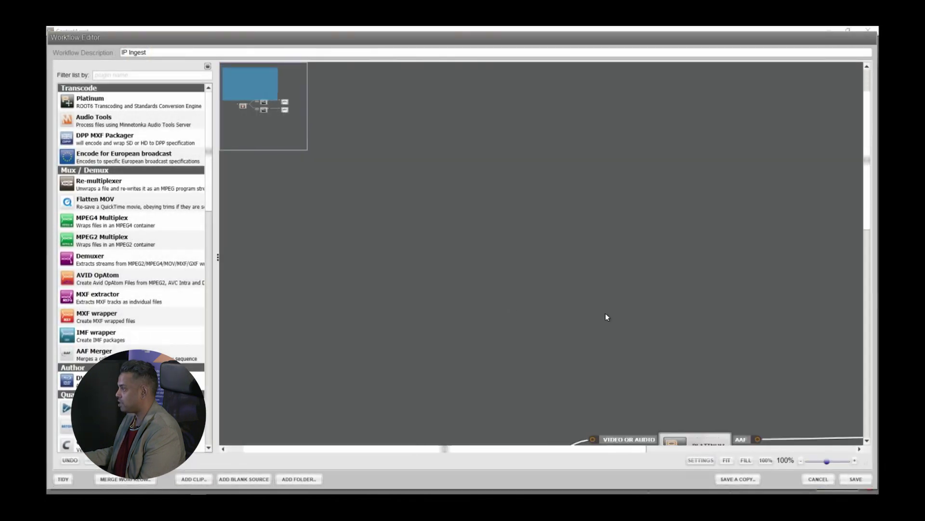
scroll(522, 262, "up", 1)
left_click(517, 200)
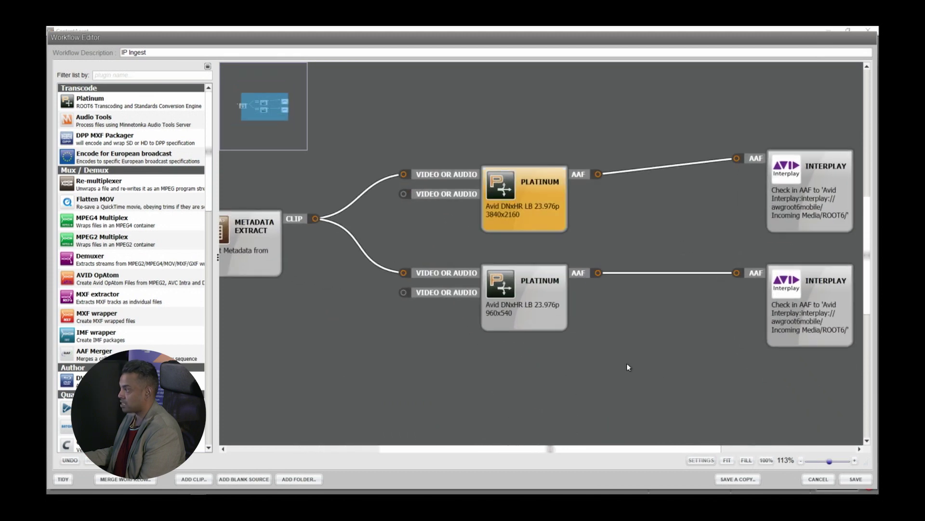
key("Return")
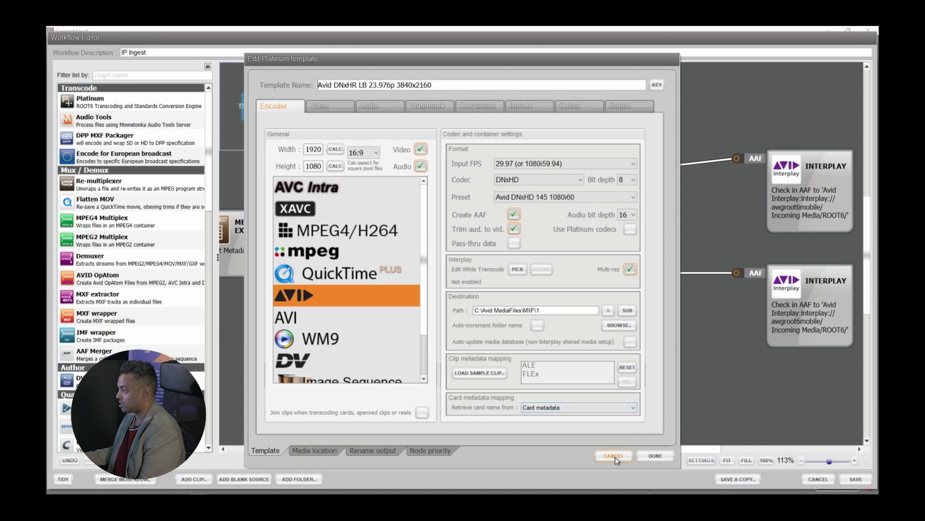
left_click(615, 456)
Set the top Interplay check-in node to server KCM with subfolder 'ROOT6/<%CardANAme'.
left_click_drag(704, 362, 484, 366)
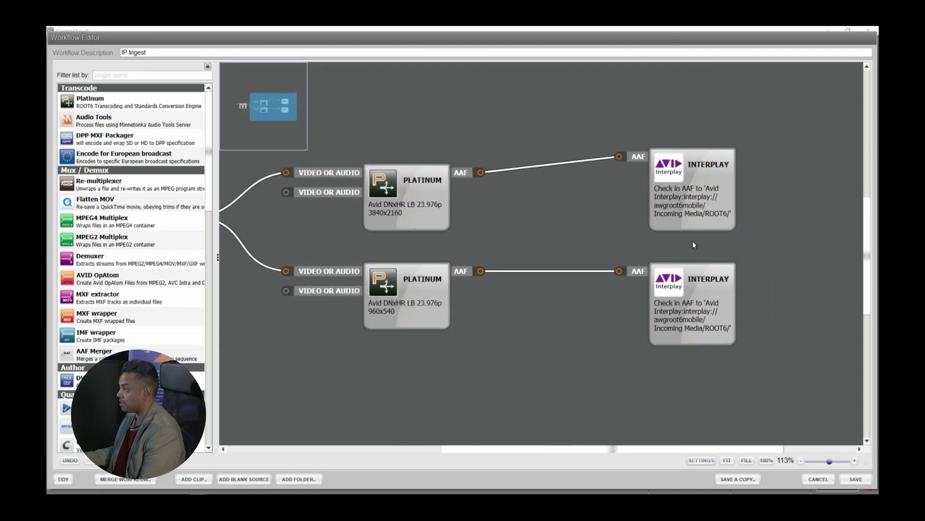
double_click(698, 204)
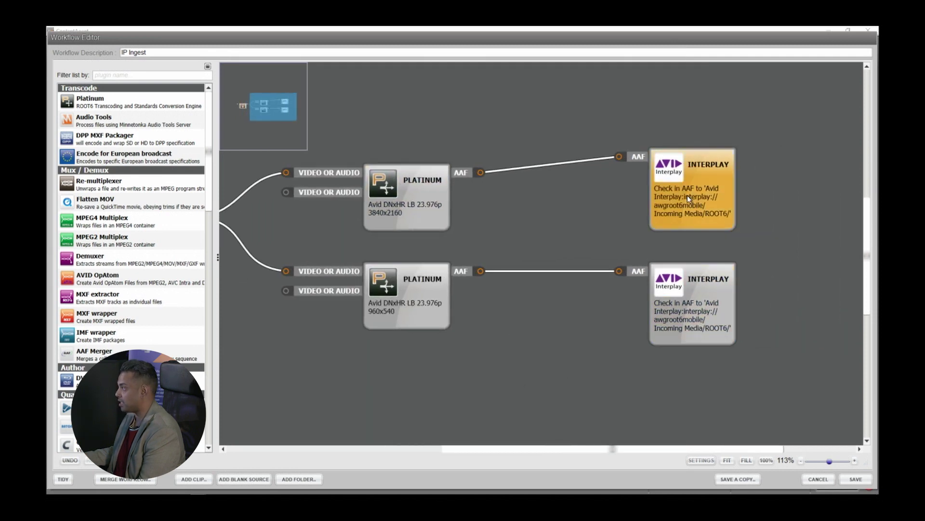
left_click(389, 178)
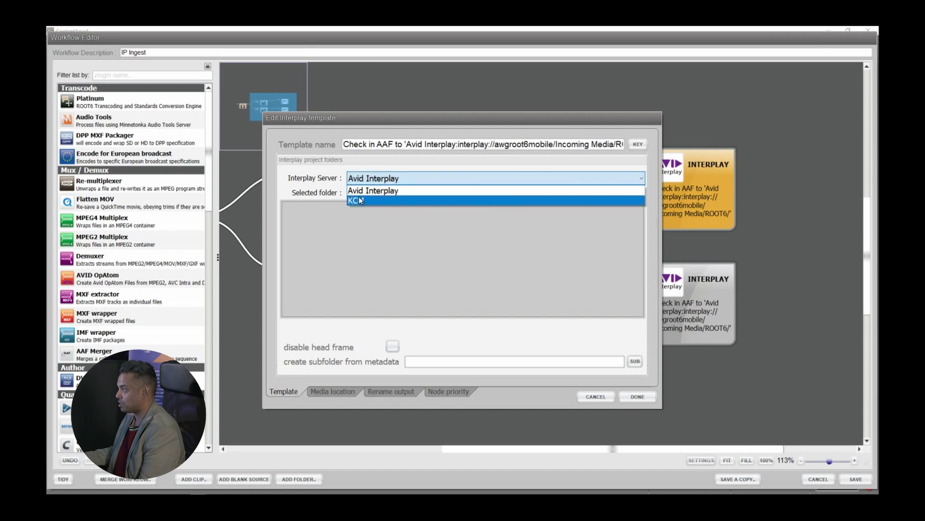
left_click(391, 201)
double_click(319, 230)
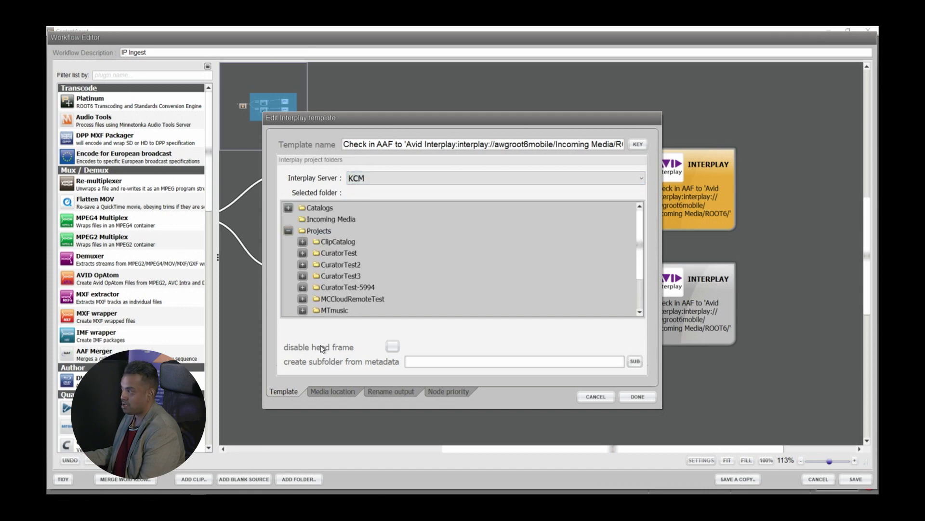
scroll(385, 262, "down", 2)
scroll(391, 287, "up", 2)
scroll(394, 285, "down", 2)
left_click(435, 365)
type("R")
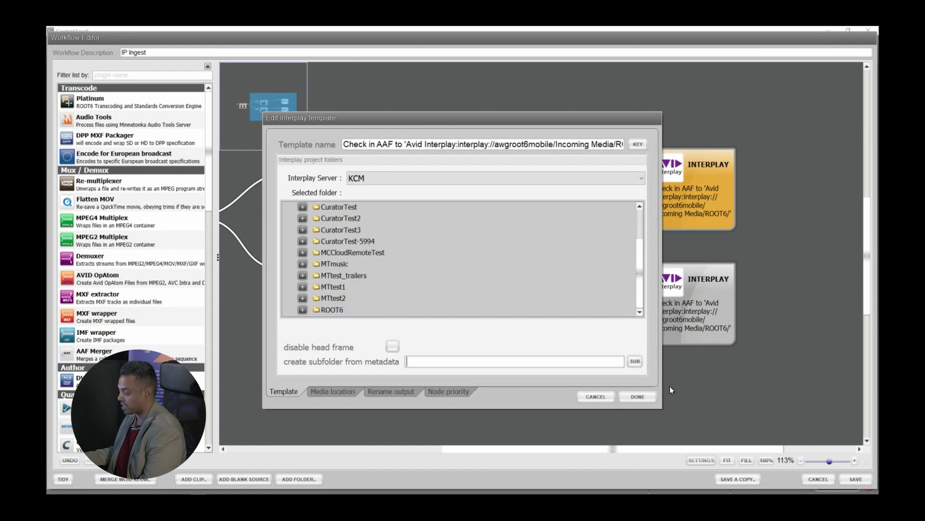
type("OOT")
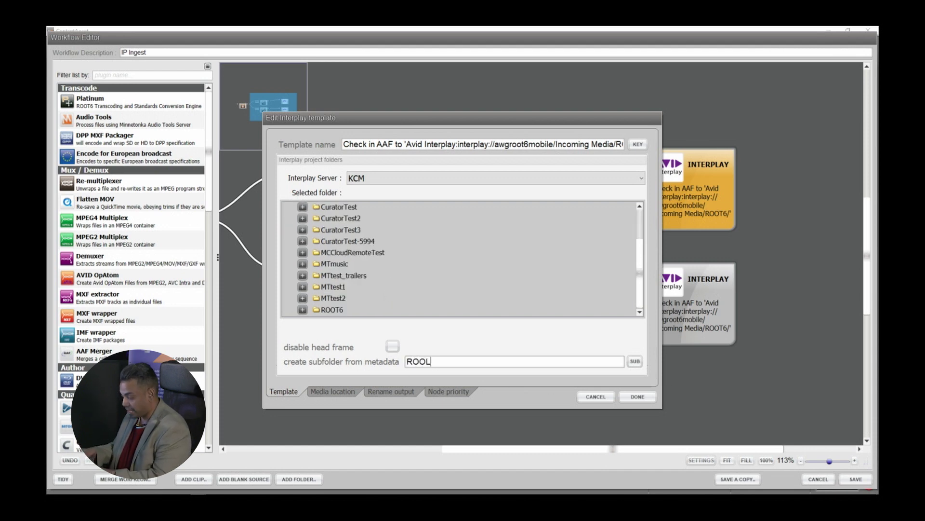
type("6")
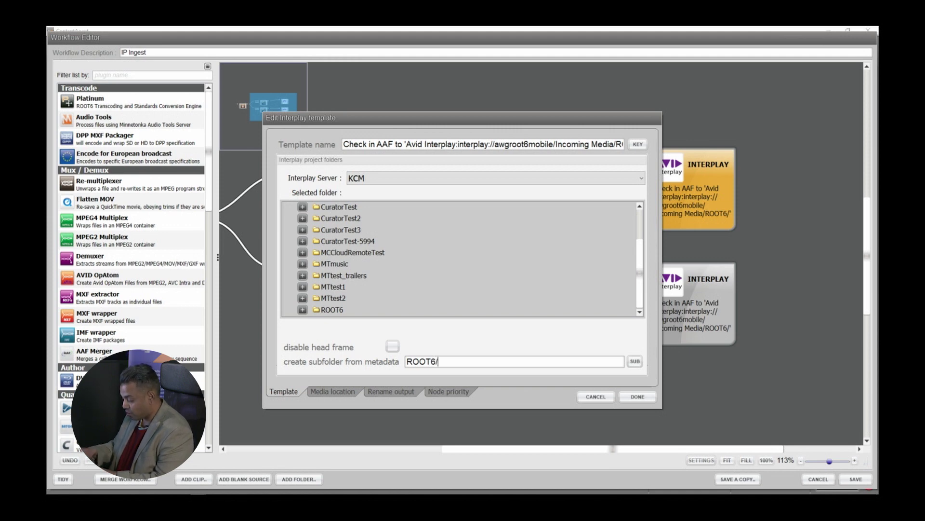
type("/<%CardANAme%>")
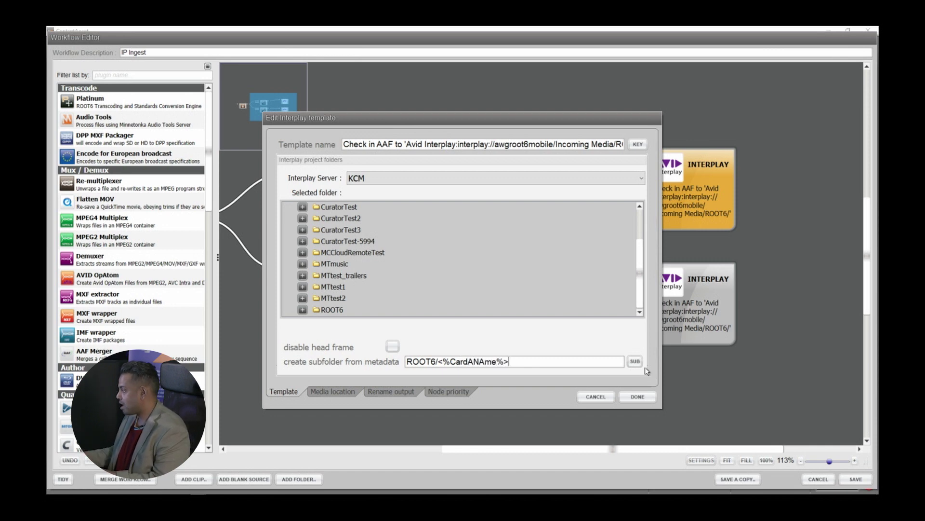
left_click(608, 395)
Cancel the workflow editor and inspect clip C0002 in Avid Interplay Access.
left_click(818, 479)
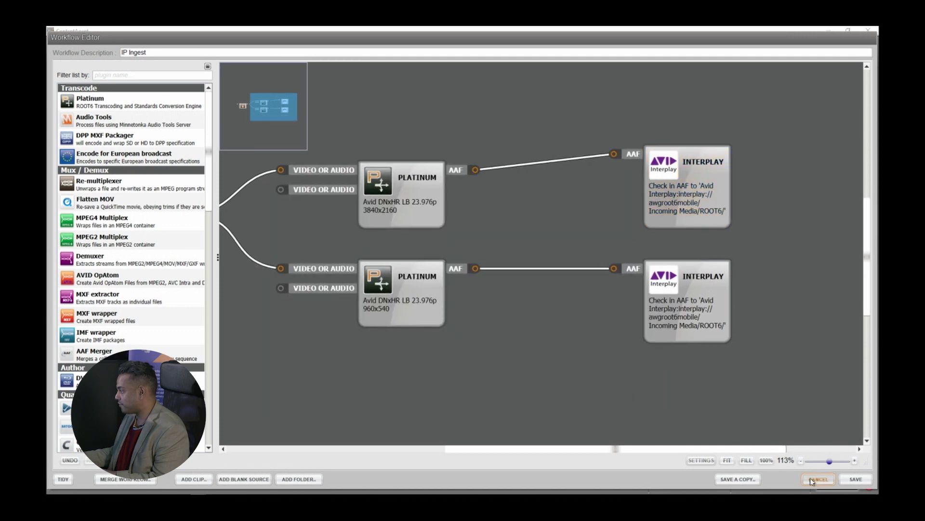
left_click(166, 492)
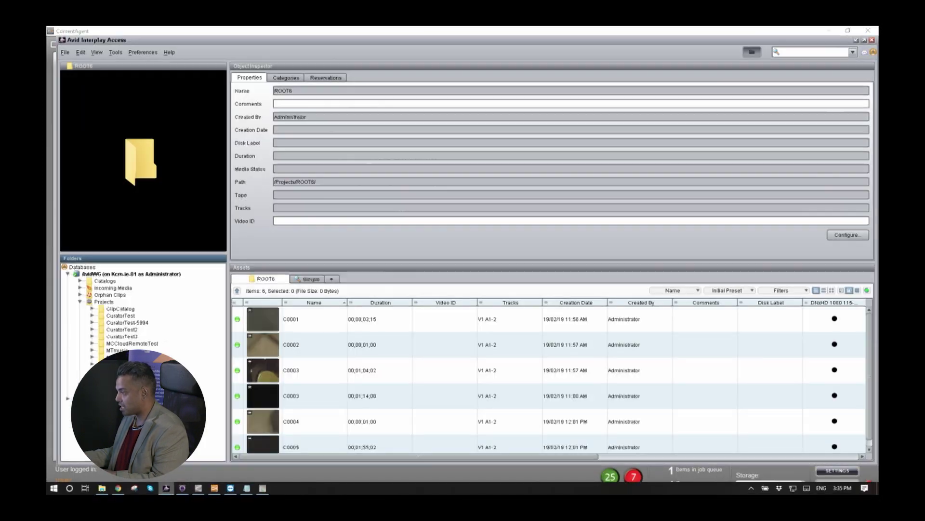
left_click(366, 352)
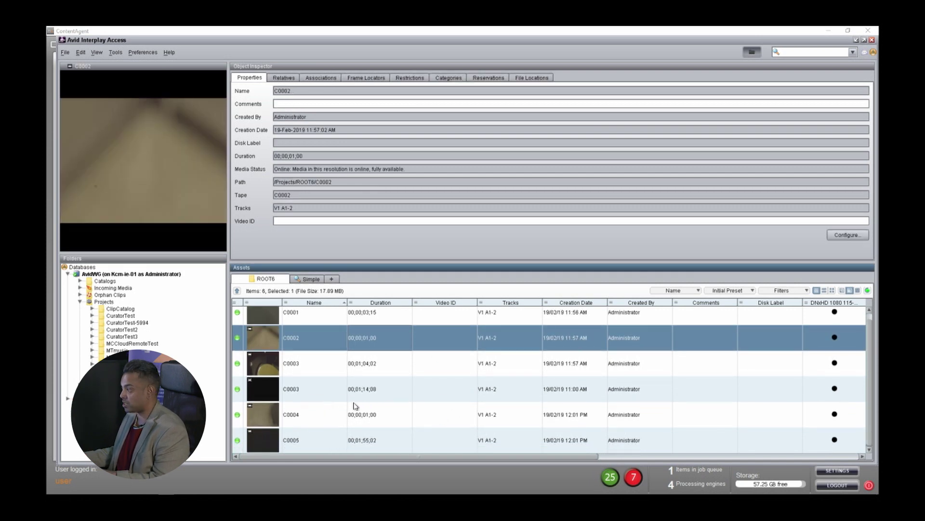
scroll(482, 382, "up", 1)
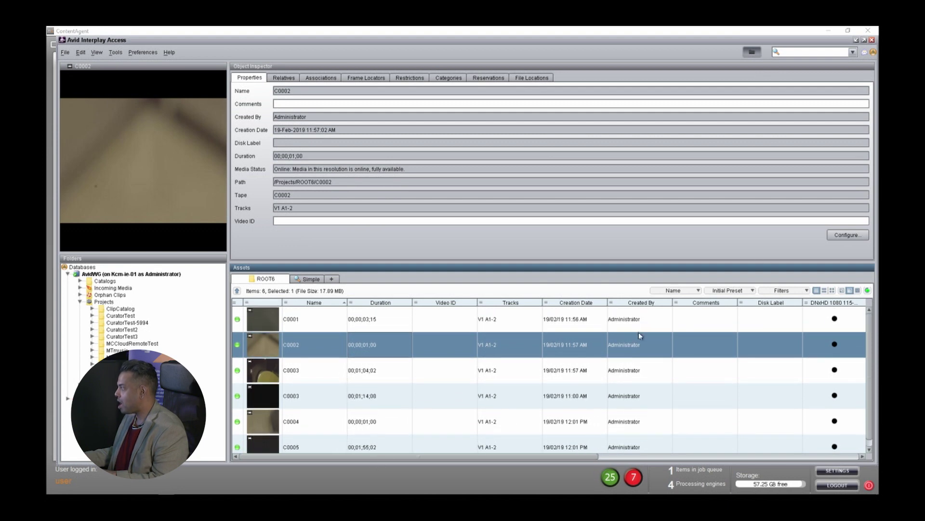
Close the ContentAgent File Sender report and show ContentAgent's Watch page.
left_click(833, 31)
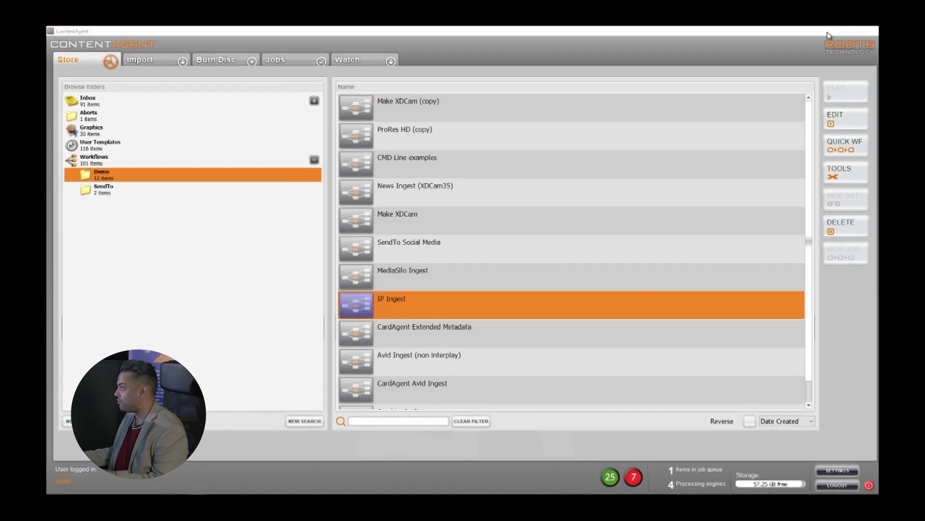
mouse_move(311, 478)
left_click(263, 487)
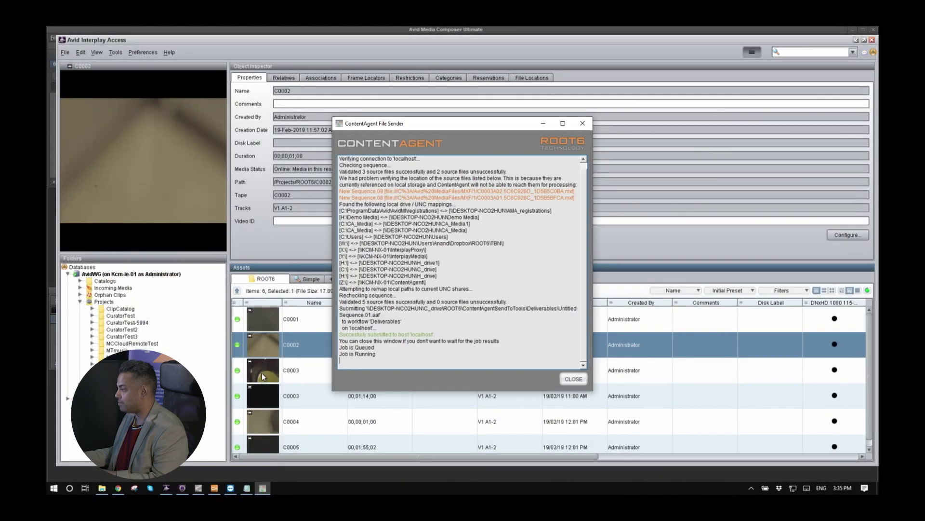
left_click(573, 379)
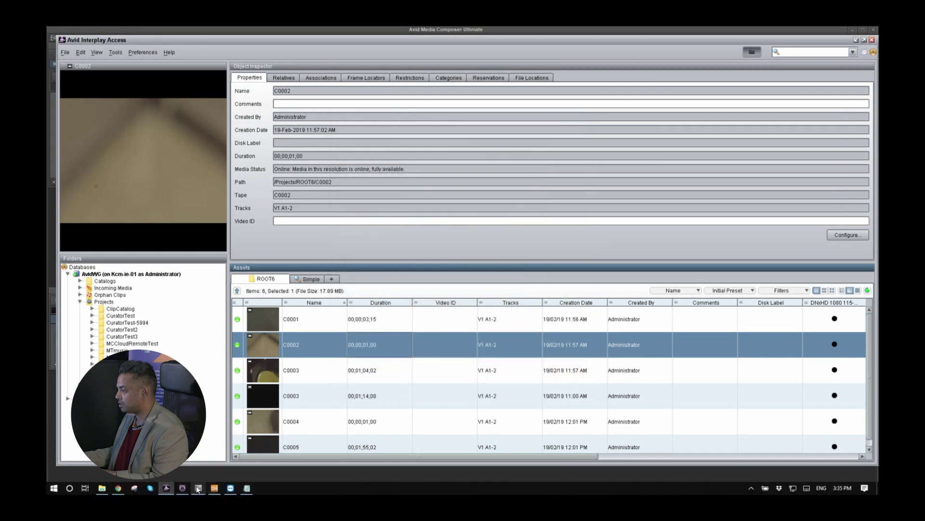
left_click(199, 487)
left_click(348, 60)
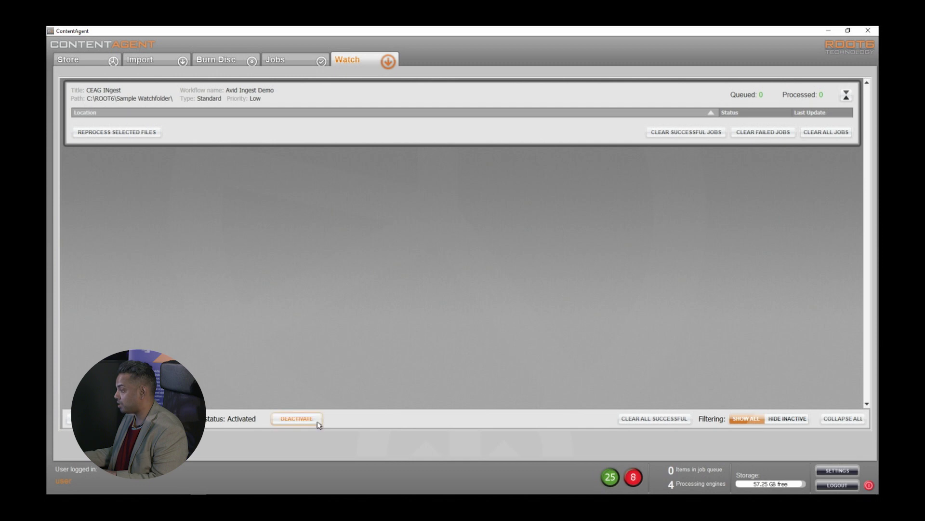
Create a new watch folder with type InterplayWatchfolder.
left_click(91, 419)
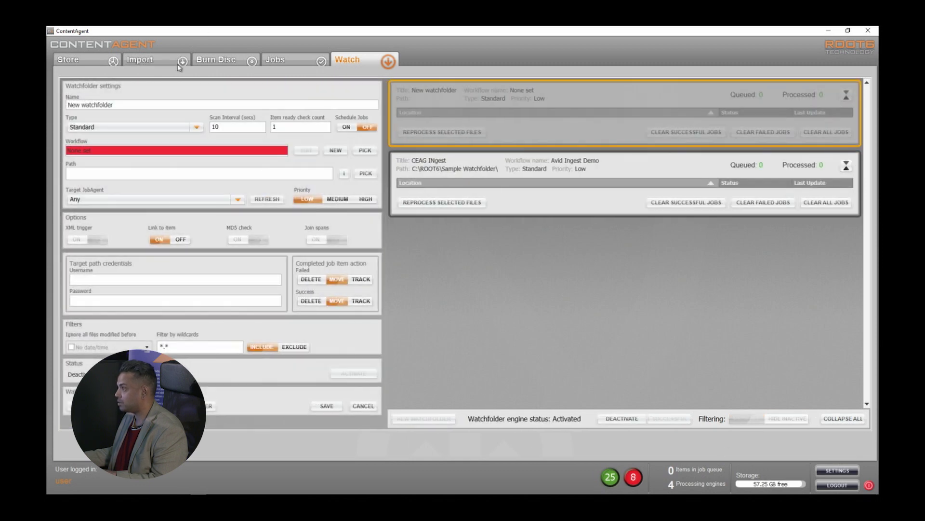
left_click(193, 127)
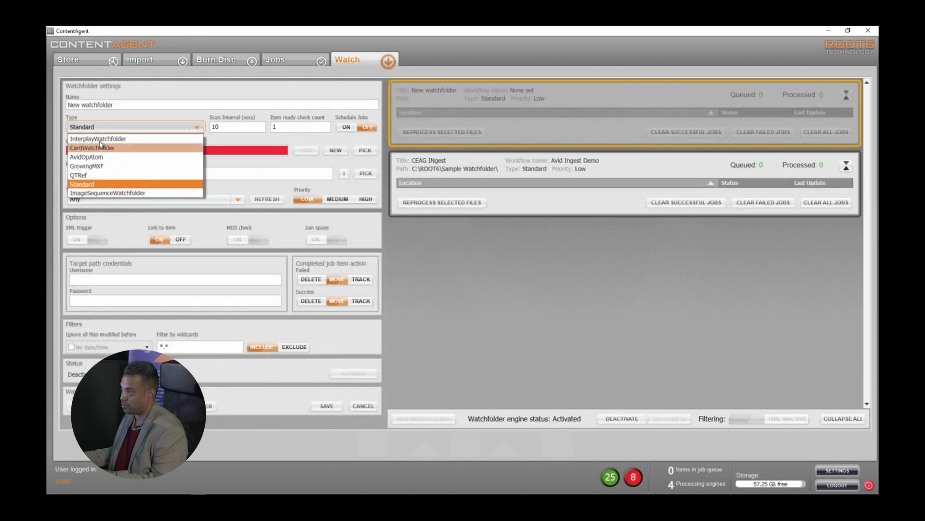
left_click(103, 144)
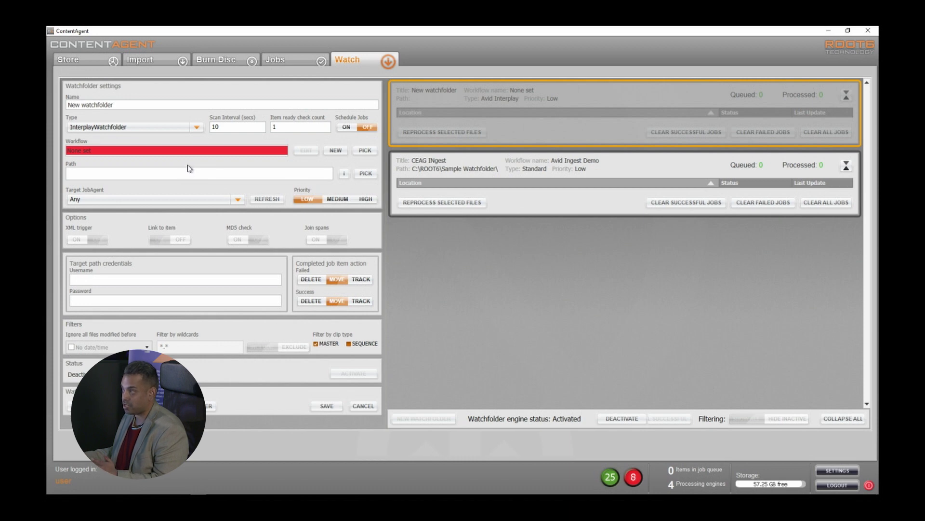
left_click(168, 129)
left_click(108, 147)
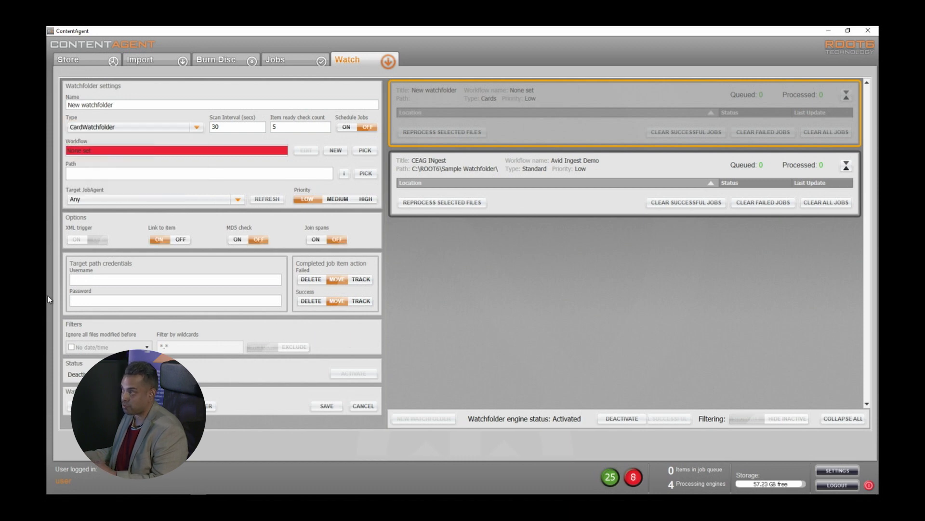
left_click(121, 133)
left_click(106, 144)
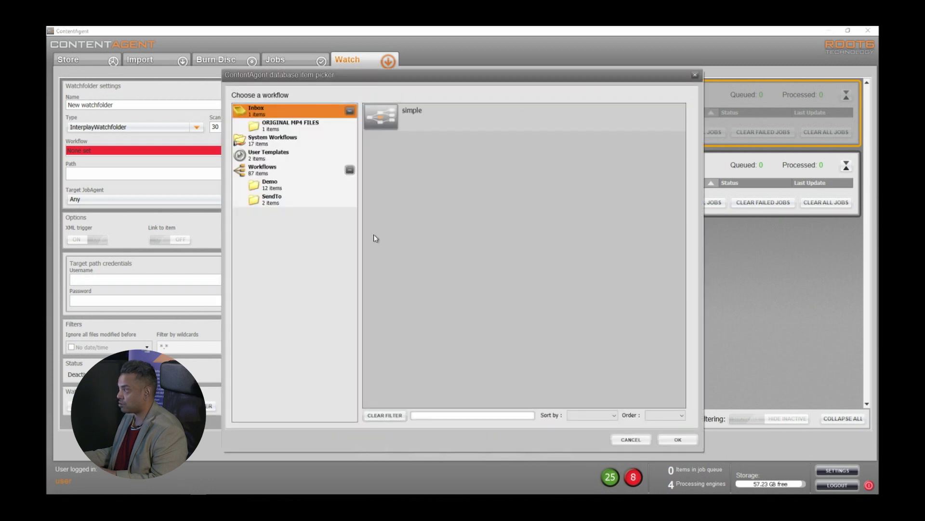
Assign the SendTo Deliverables workflow to the new watch folder.
left_click(281, 201)
double_click(478, 146)
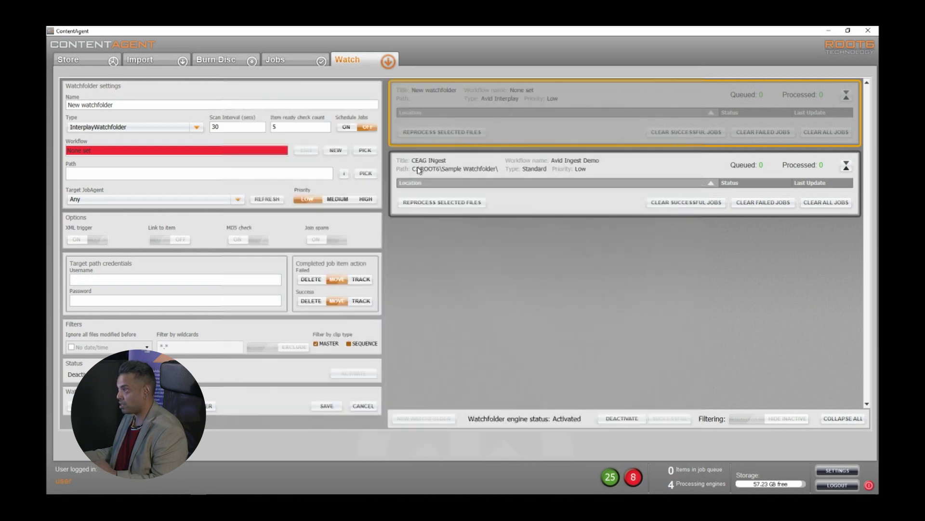
left_click(365, 173)
Set the watch path to the ROOT6 project under Projects on the KCM Interplay server.
left_click(462, 181)
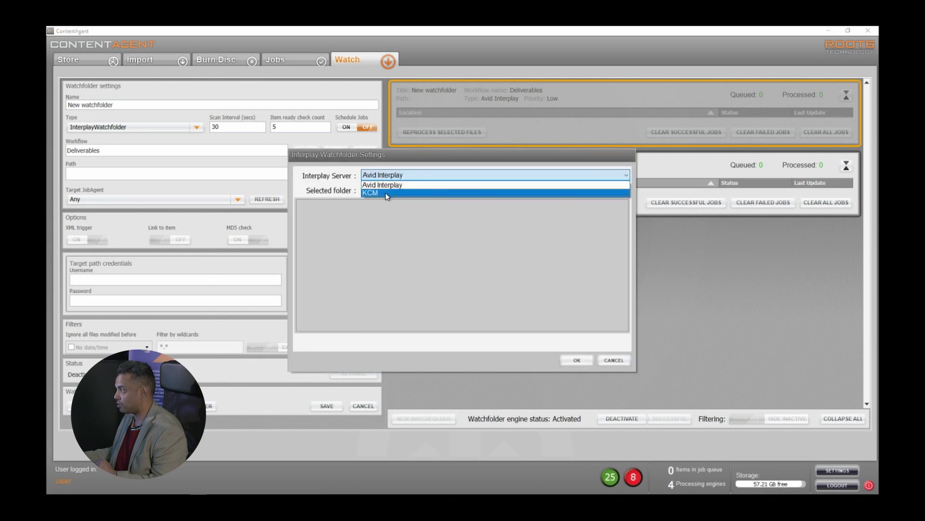
left_click(386, 192)
left_click(303, 217)
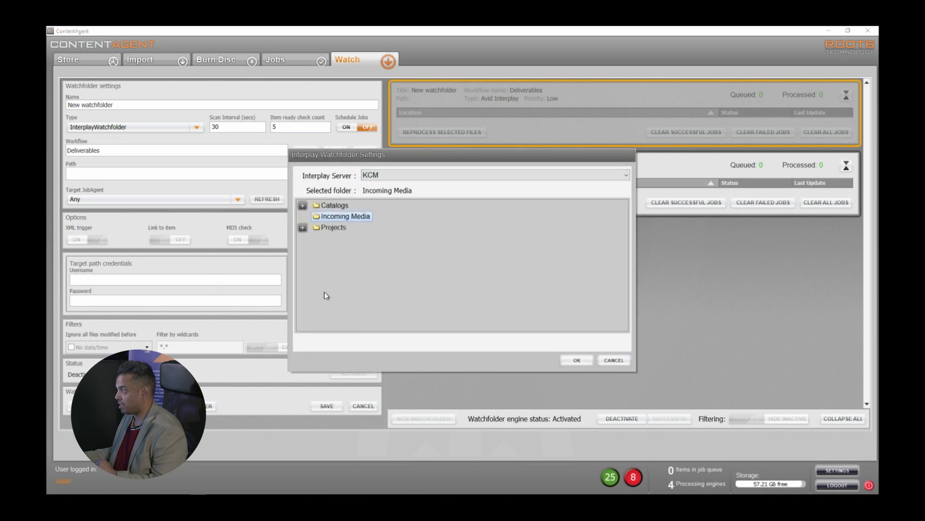
left_click(316, 230)
left_click(302, 228)
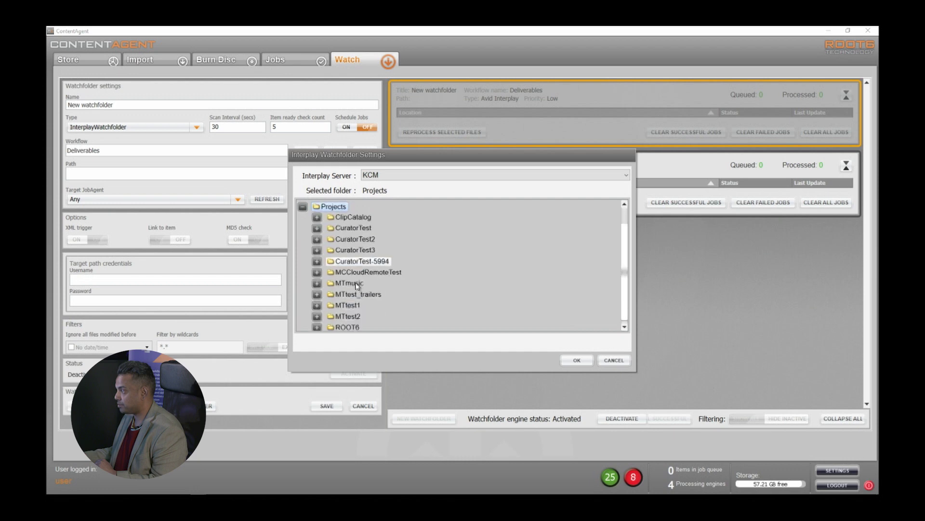
left_click(347, 325)
left_click(577, 360)
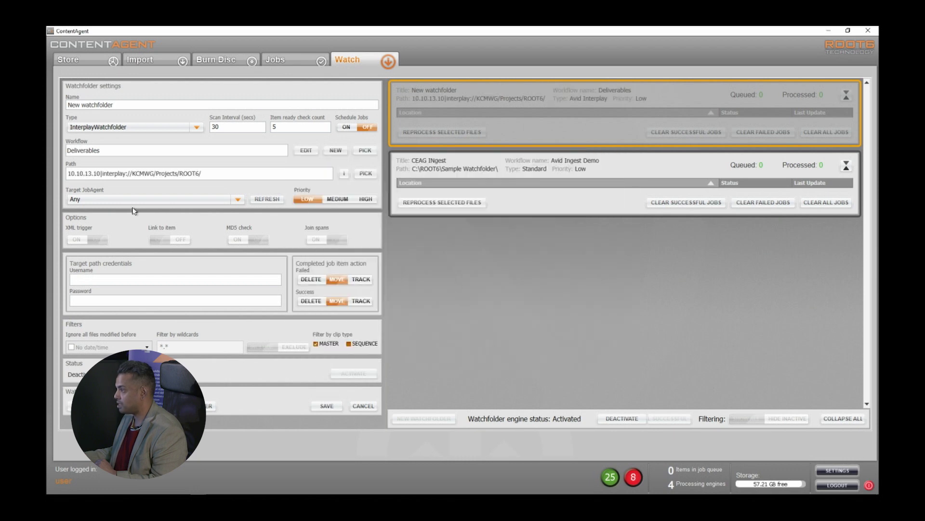
Keep MASTER and SEQUENCE clips included and save the watchfolder.
left_click(349, 343)
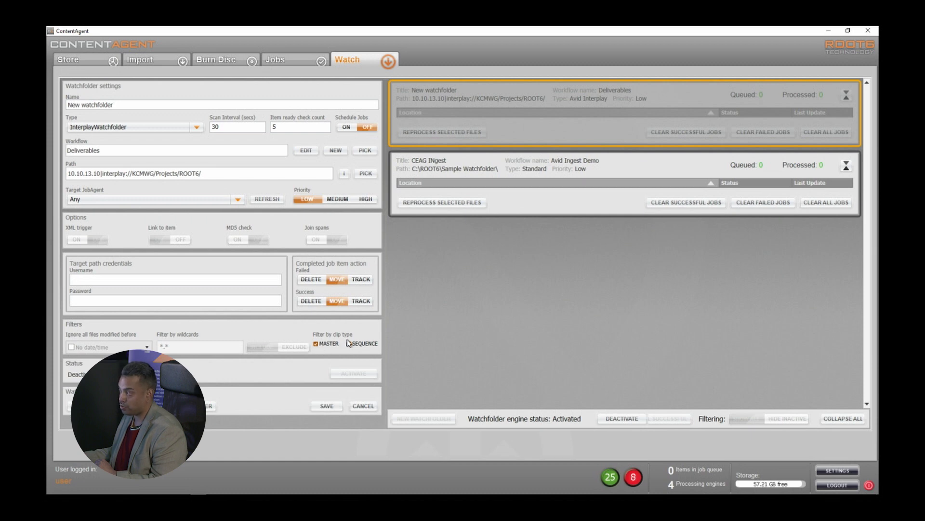
left_click(348, 344)
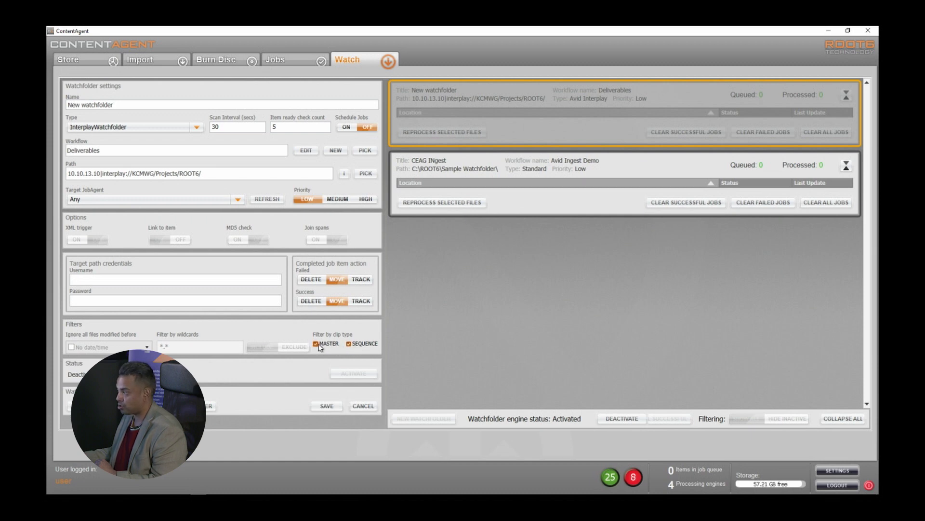
left_click(327, 407)
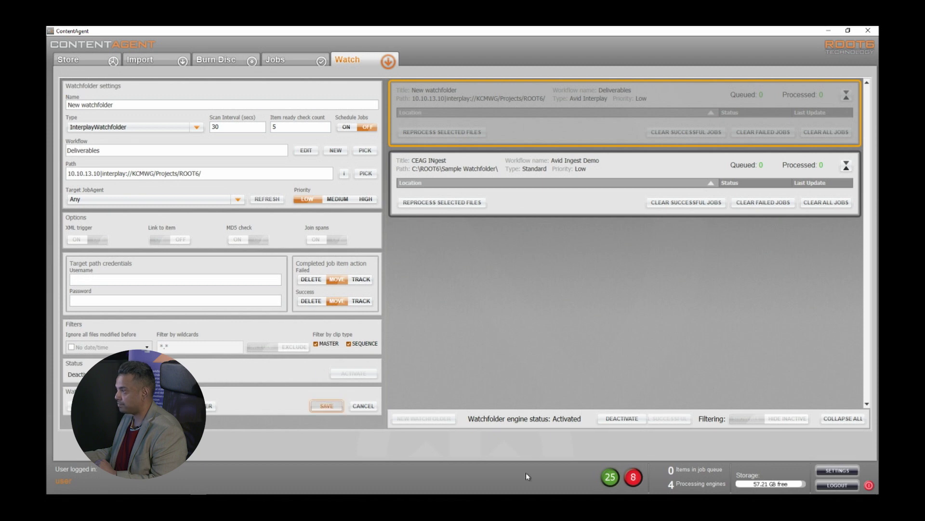
mouse_move(184, 489)
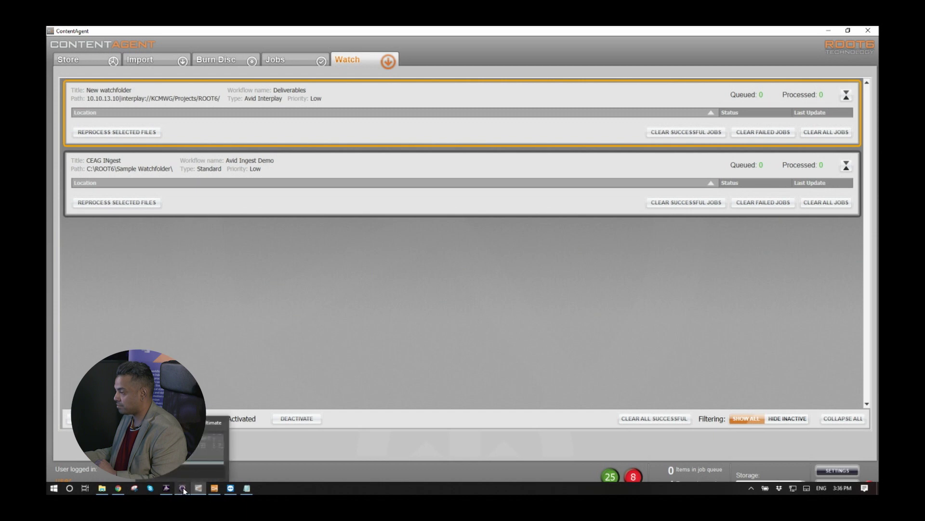
left_click(169, 492)
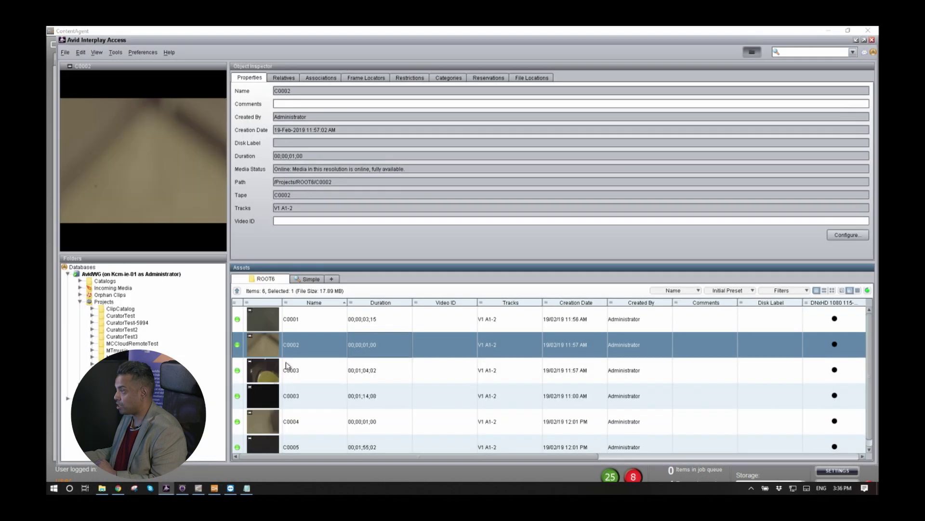
scroll(288, 367, "down", 1)
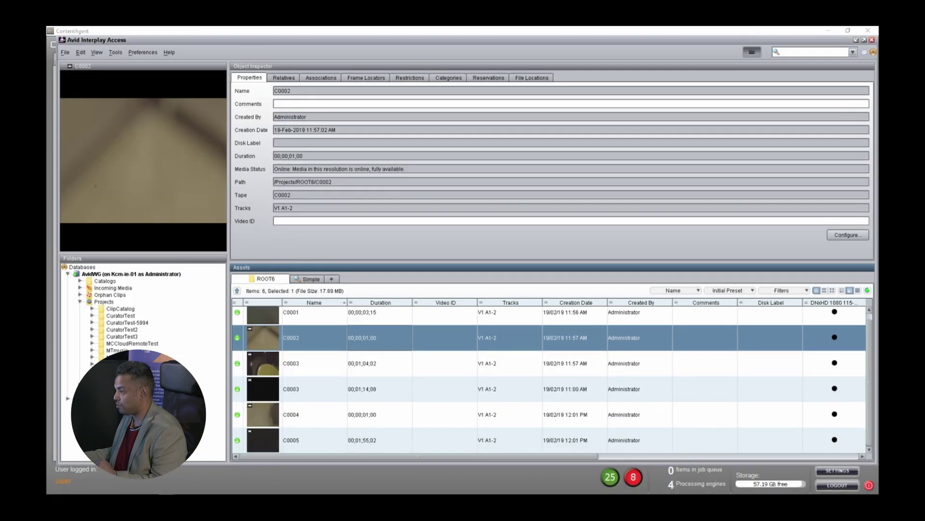
double_click(289, 333)
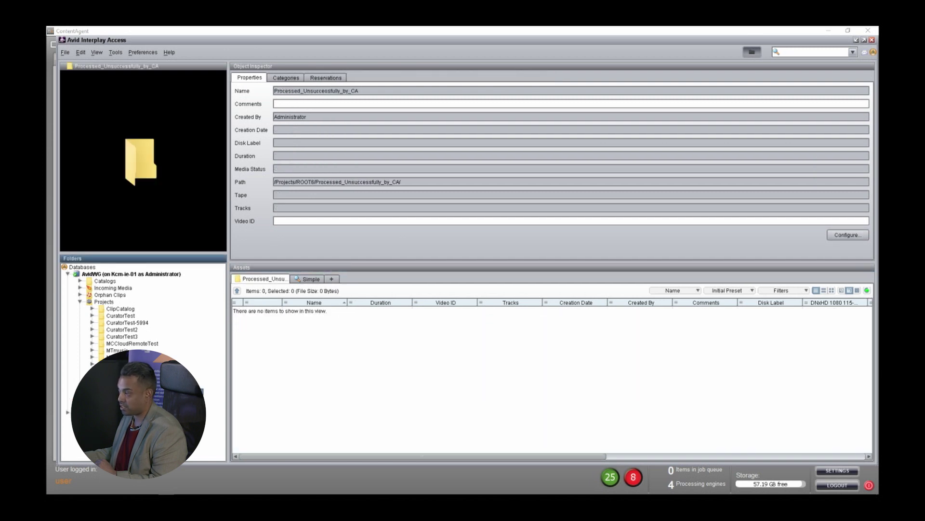
left_click(856, 41)
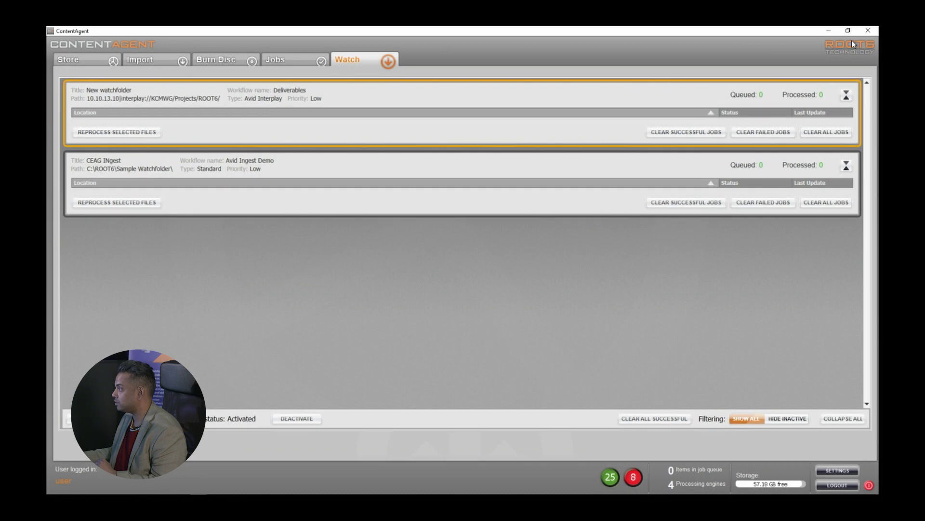
Open the SendTo Social Media workflow from the Demo folder in the Store and close it.
left_click(69, 59)
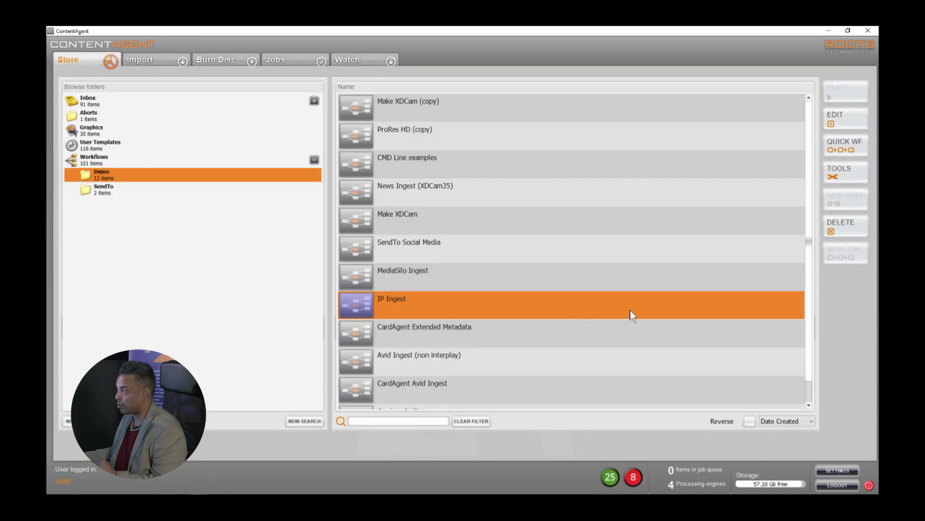
left_click(440, 245)
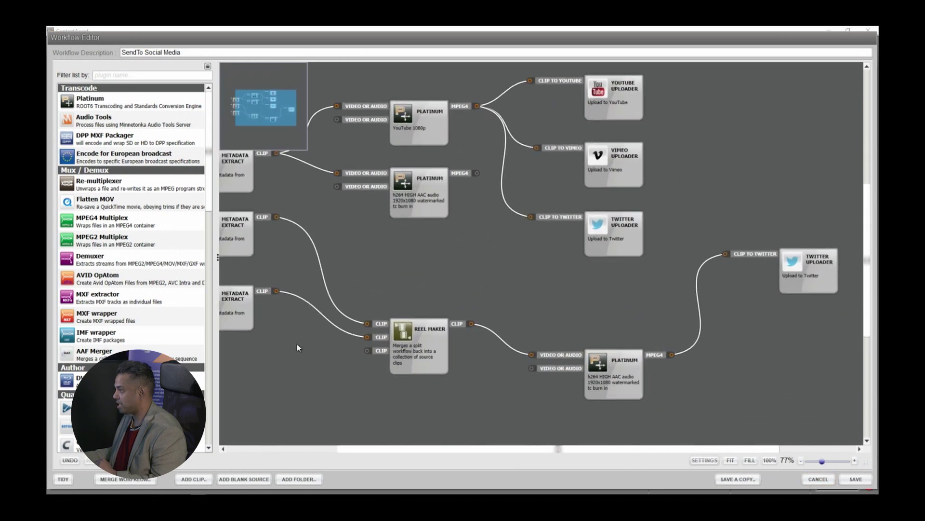
left_click(818, 479)
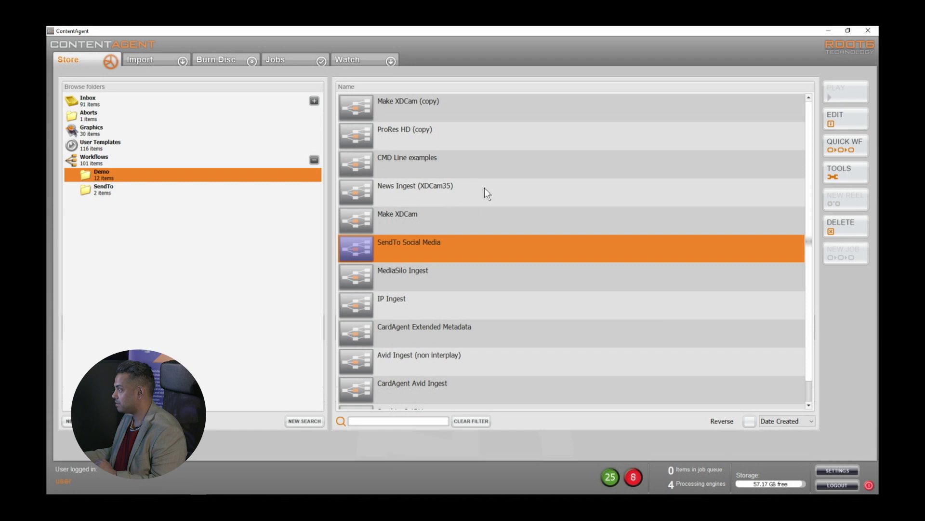
Review the Make XDCam workflow and close its editor without changes.
left_click(485, 226)
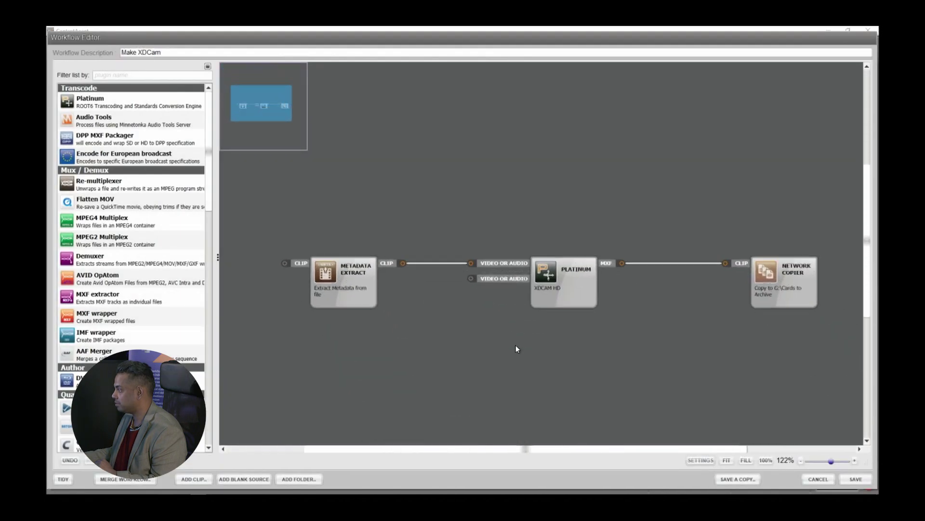
scroll(517, 348, "down", 2)
left_click(814, 479)
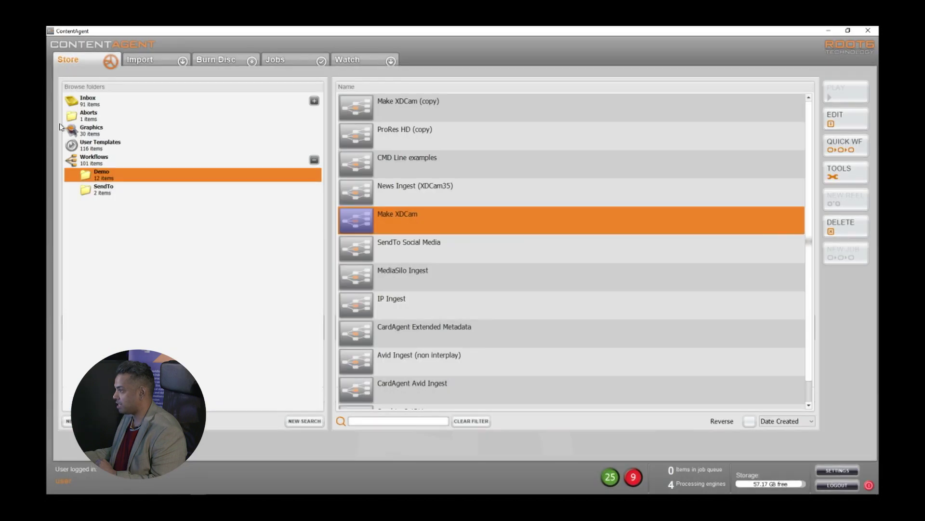
left_click(839, 171)
Start a new workflow from the first tool and list the 41 Platinum User Templates.
left_click(808, 102)
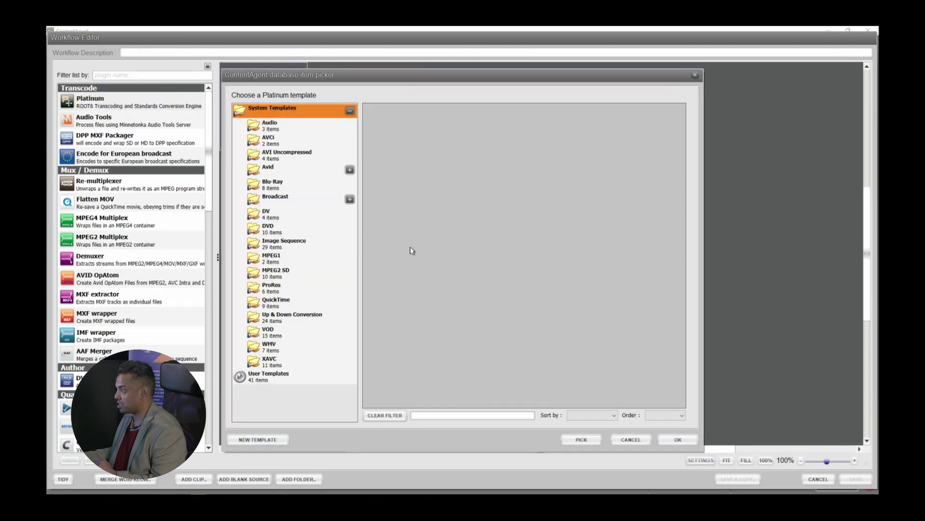
left_click(257, 376)
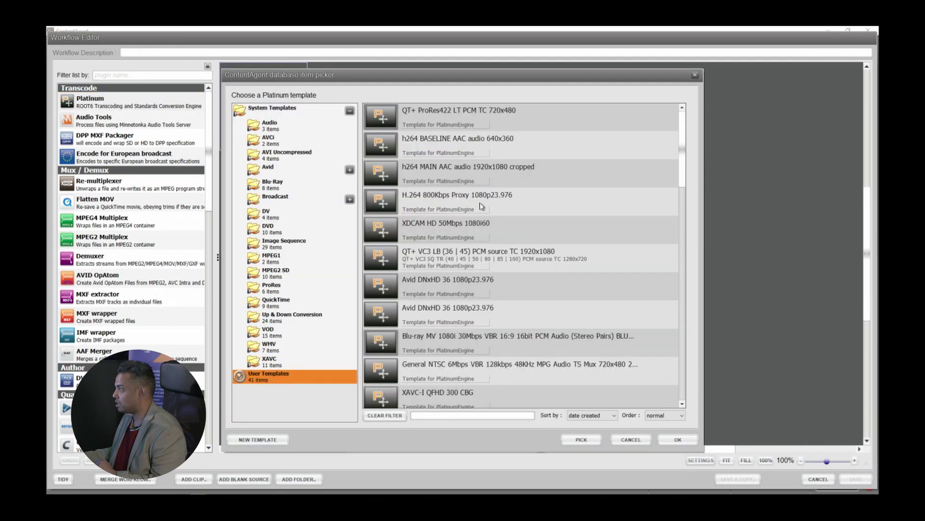